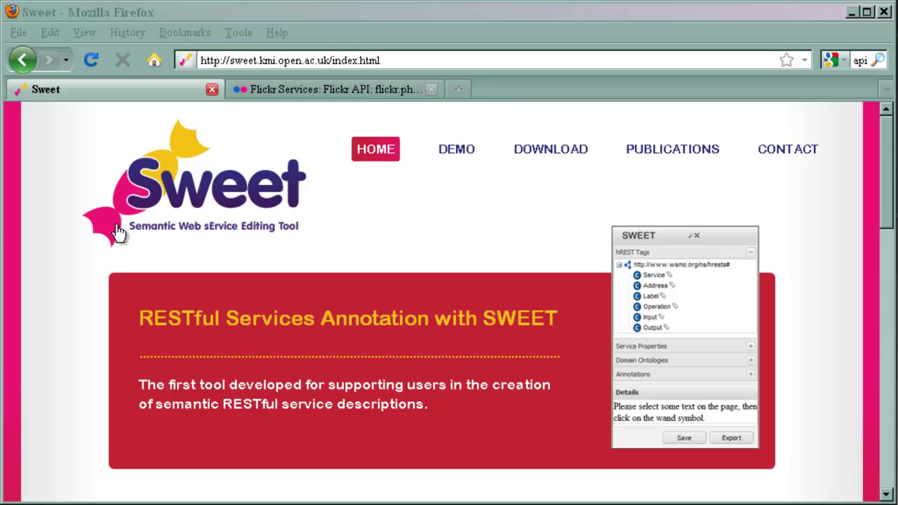
Step: Open the extended version of SWEET from the site's demo page and narrow the Semantic Description area
{"action": "left_click", "coordinate": [470, 155]}
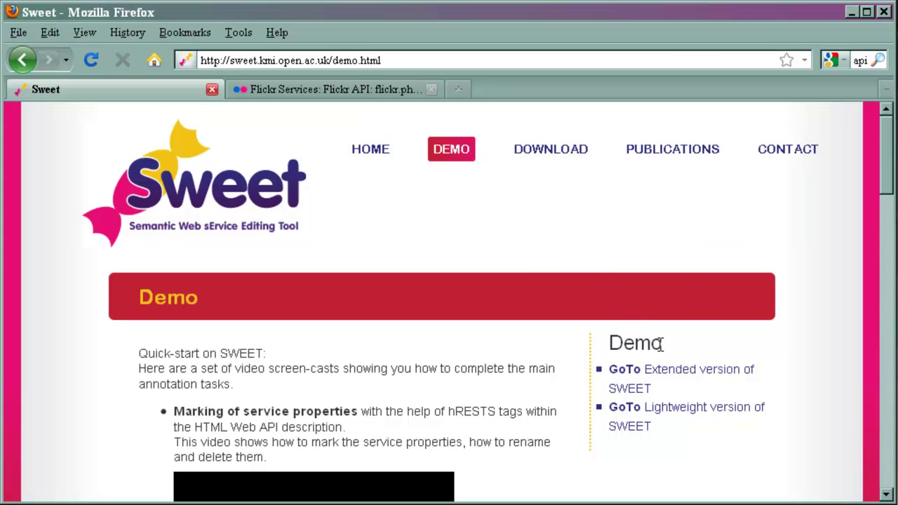
{"action": "scroll", "coordinate": [662, 355], "scroll_direction": "down", "scroll_amount": 3}
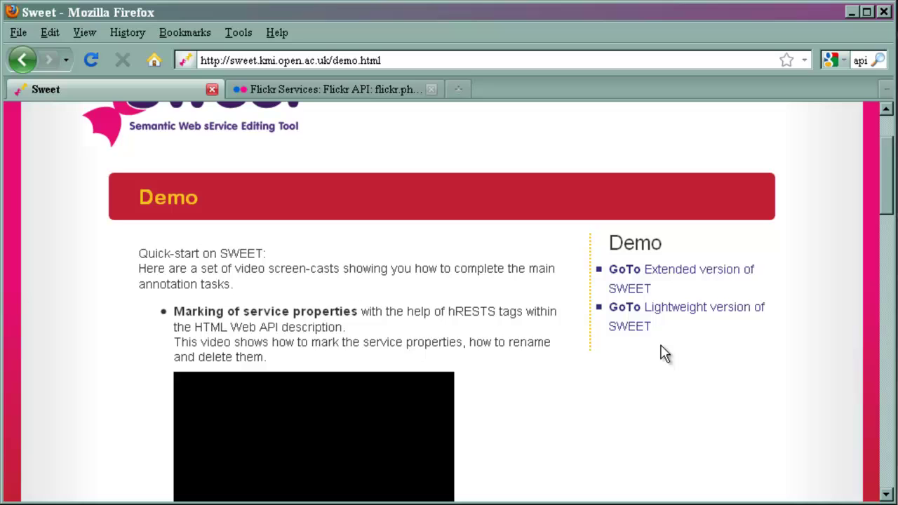
{"action": "left_click", "coordinate": [680, 275]}
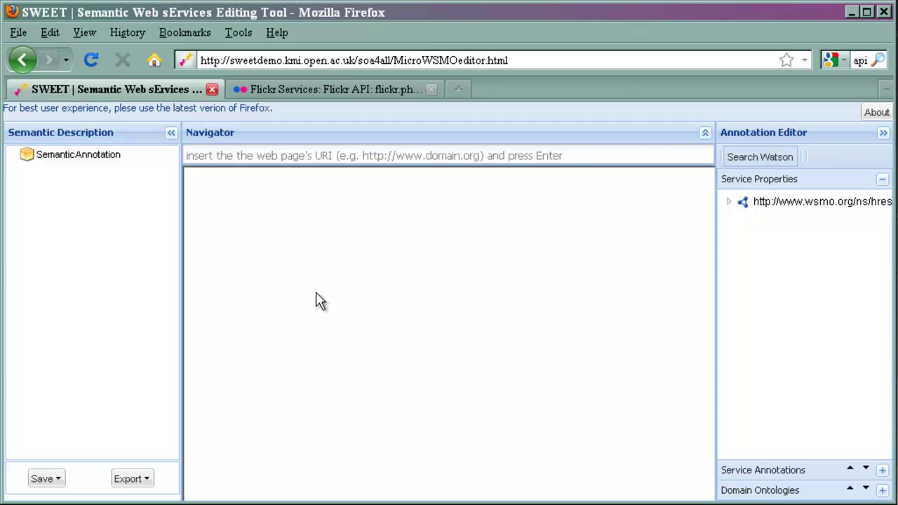
{"action": "left_click_drag", "start_coordinate": [179, 297], "coordinate": [138, 304]}
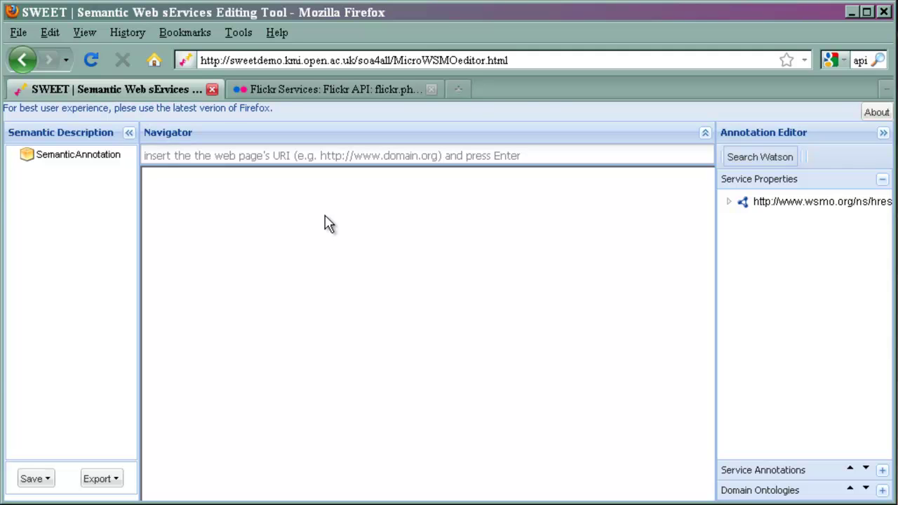
Step: Copy the address of the open Flickr flickr.photos.comments.getList documentation page and load it in SWEET's Navigator
{"action": "left_click", "coordinate": [396, 88]}
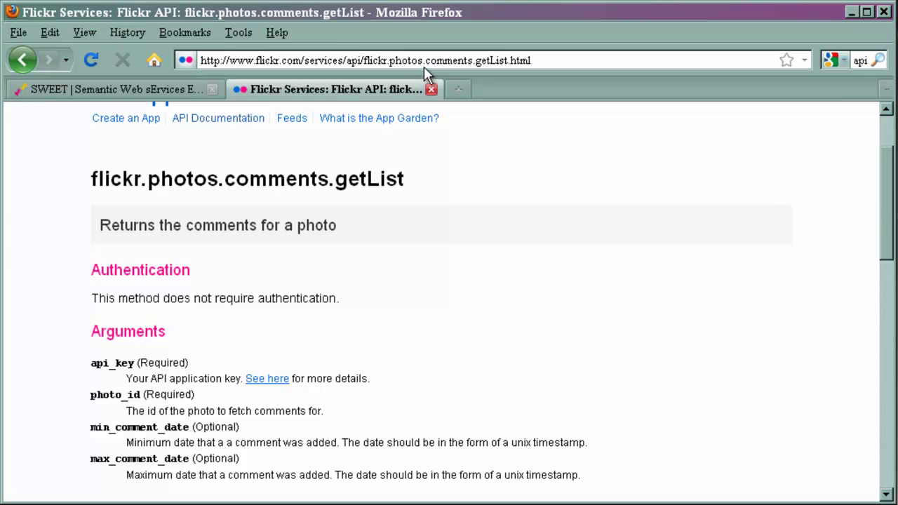
{"action": "left_click", "coordinate": [564, 60]}
{"action": "key", "text": "ctrl+c"}
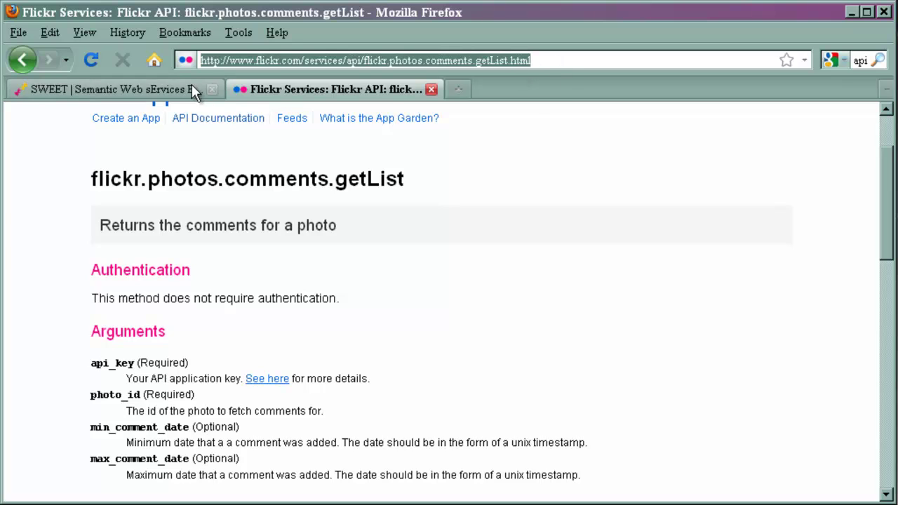
{"action": "left_click", "coordinate": [171, 86]}
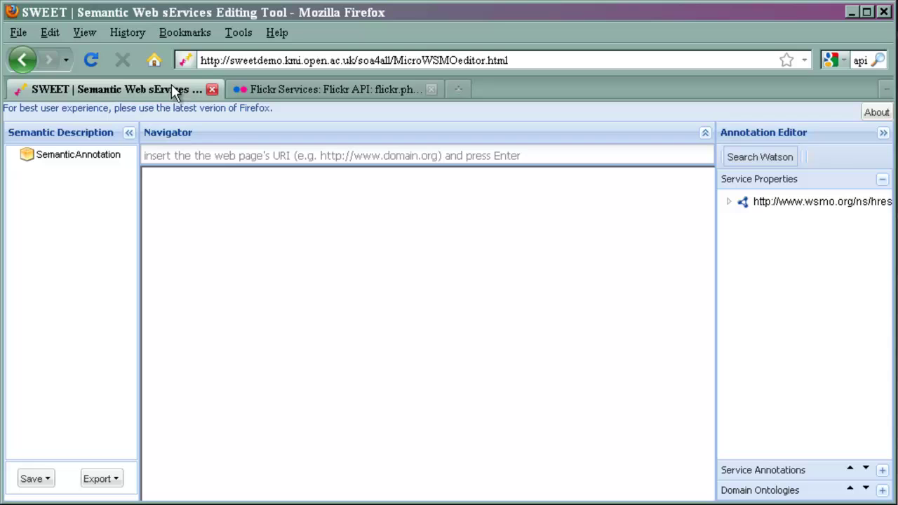
{"action": "left_click", "coordinate": [247, 157]}
{"action": "key", "text": "ctrl+v"}
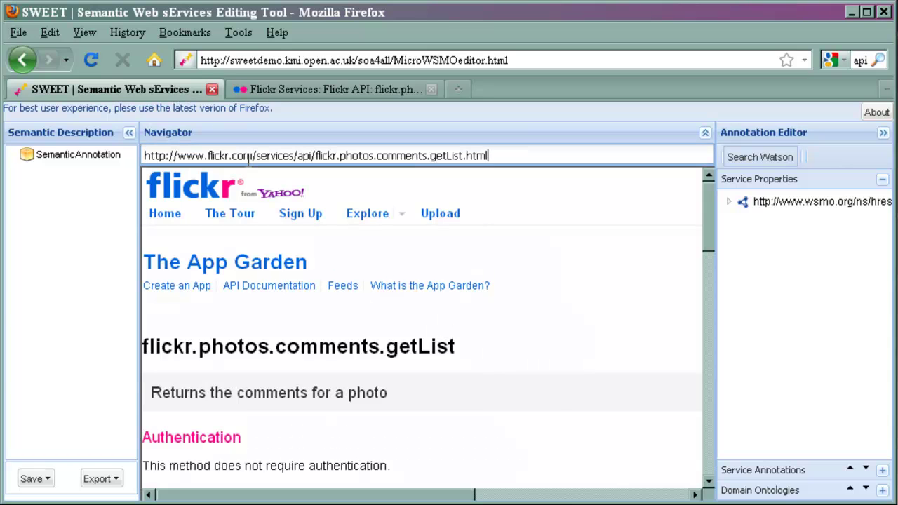
Step: Mark the page content from the flickr.photos.comments.getList heading through the API Explorer link as a Service
{"action": "scroll", "coordinate": [371, 316], "scroll_direction": "down", "scroll_amount": 5}
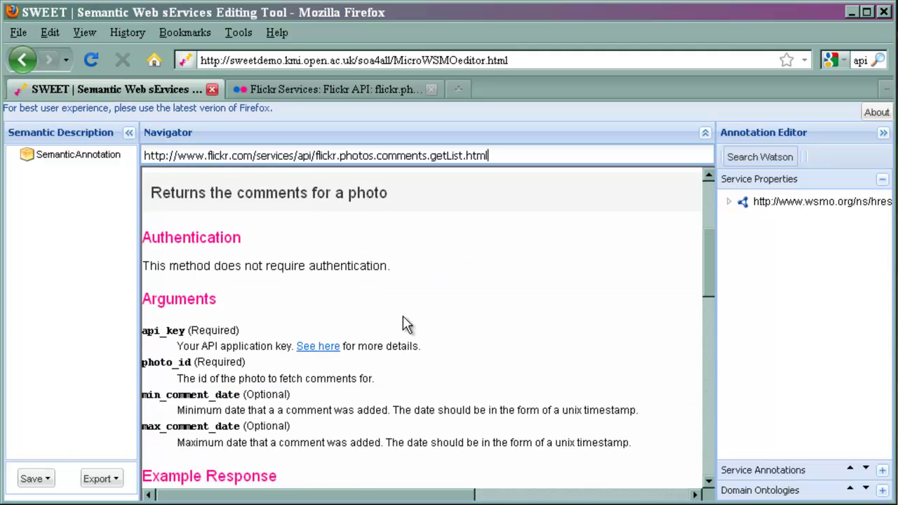
{"action": "scroll", "coordinate": [415, 325], "scroll_direction": "up", "scroll_amount": 3}
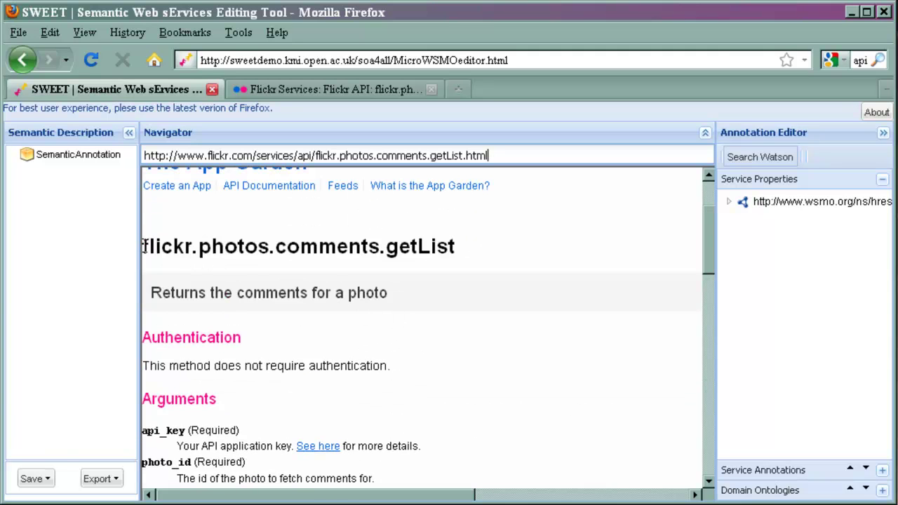
{"action": "left_click_drag", "start_coordinate": [142, 245], "coordinate": [530, 339]}
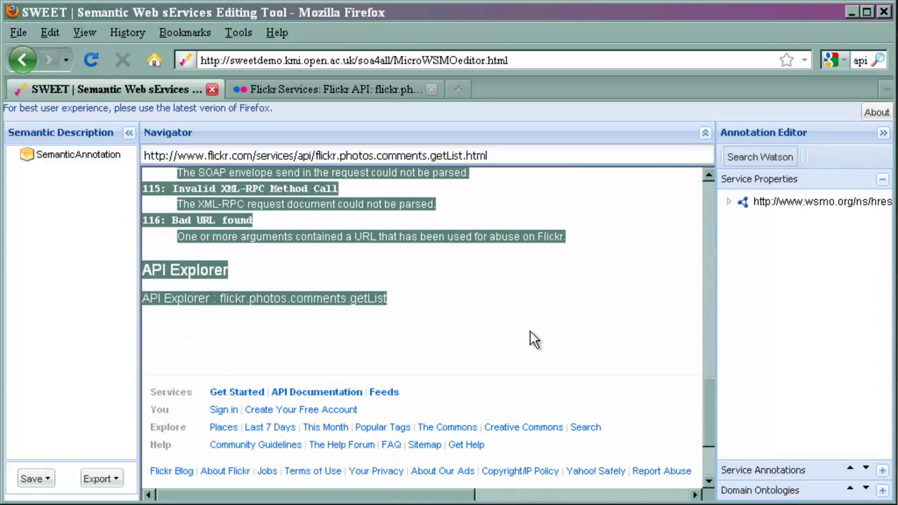
{"action": "left_click", "coordinate": [730, 202]}
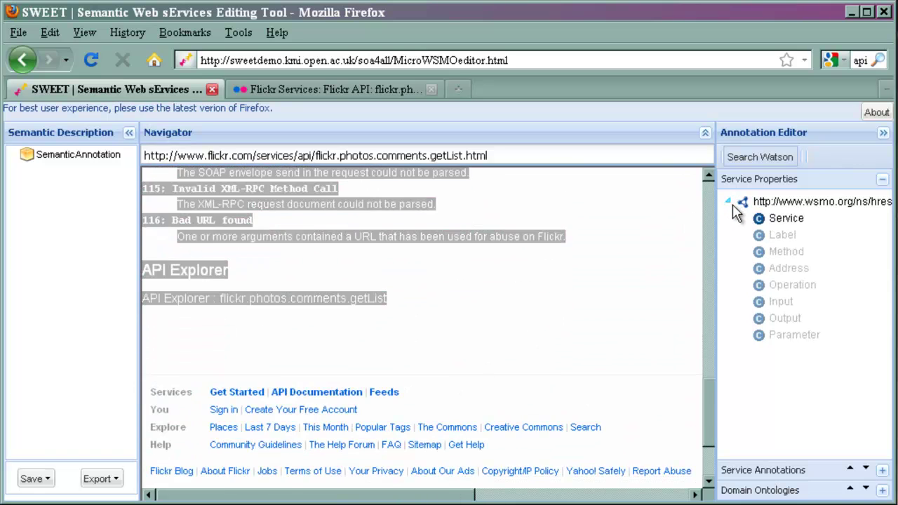
{"action": "left_click", "coordinate": [772, 219]}
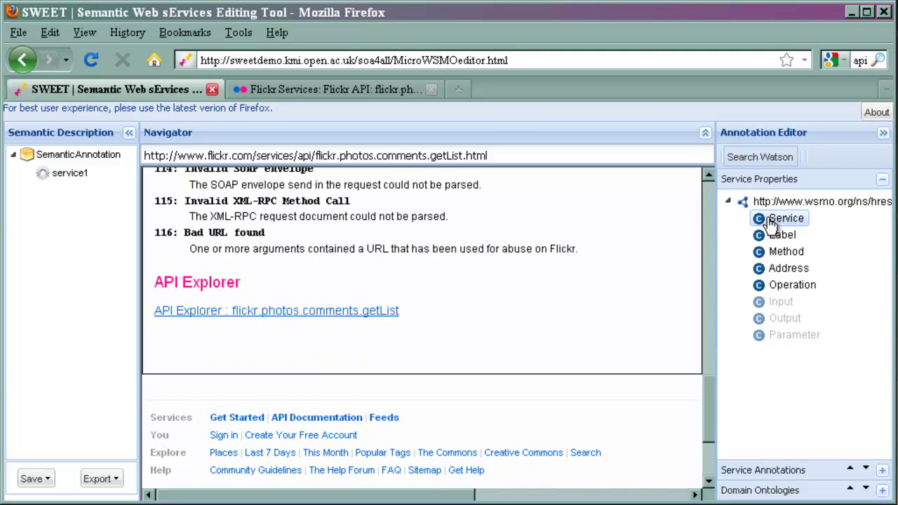
Step: Annotate the flickr.photos.comments.getList heading as the service's Label
{"action": "scroll", "coordinate": [397, 352], "scroll_direction": "up", "scroll_amount": 20}
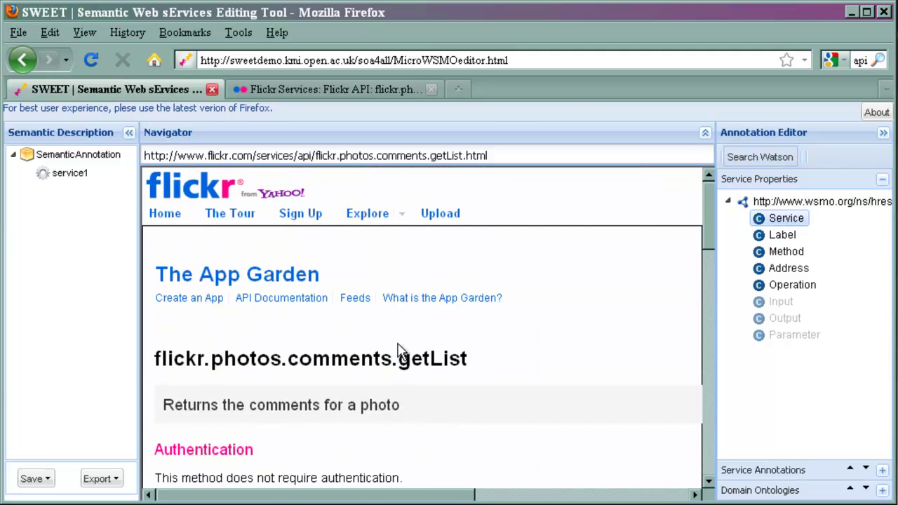
{"action": "left_click_drag", "start_coordinate": [475, 363], "coordinate": [156, 350]}
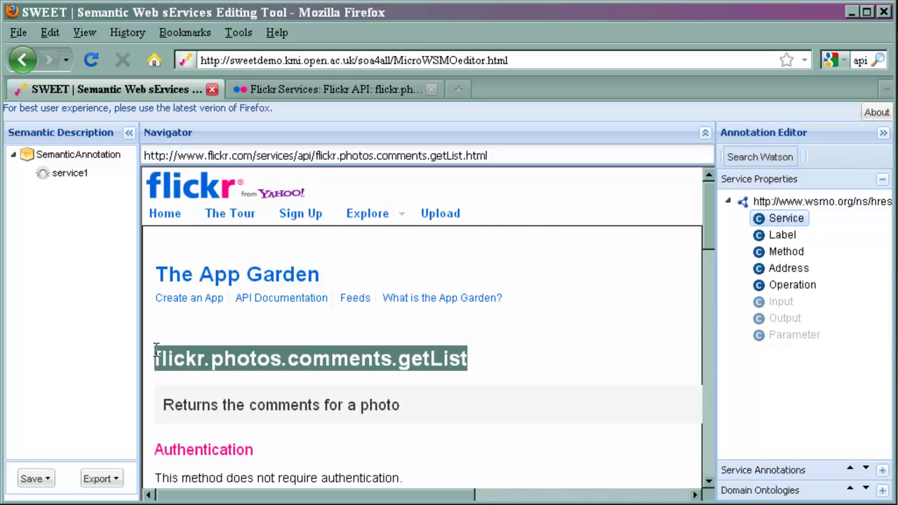
{"action": "left_click", "coordinate": [762, 235]}
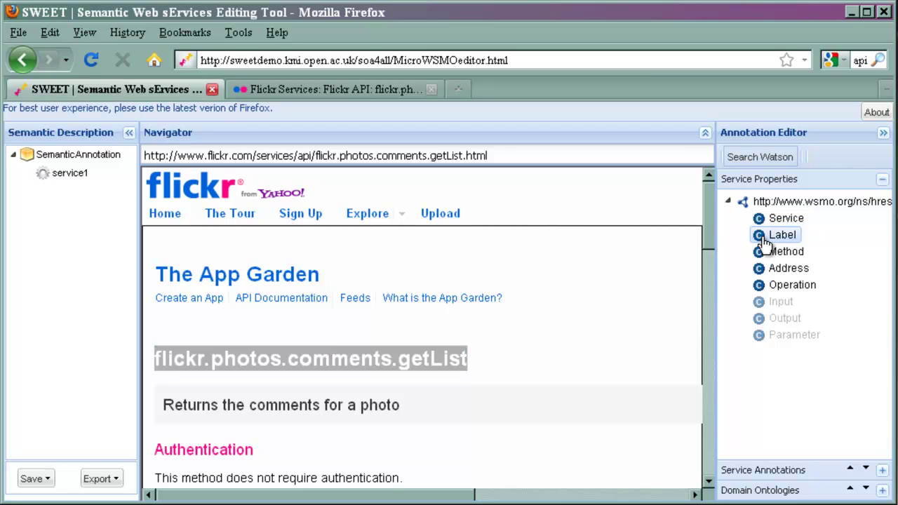
Step: Mark the content from "Returns the comments for a photo" through the description of error 116 as an Operation
{"action": "scroll", "coordinate": [225, 404], "scroll_direction": "down", "scroll_amount": 3}
{"action": "scroll", "coordinate": [229, 400], "scroll_direction": "down", "scroll_amount": 3}
{"action": "scroll", "coordinate": [240, 343], "scroll_direction": "up", "scroll_amount": 3}
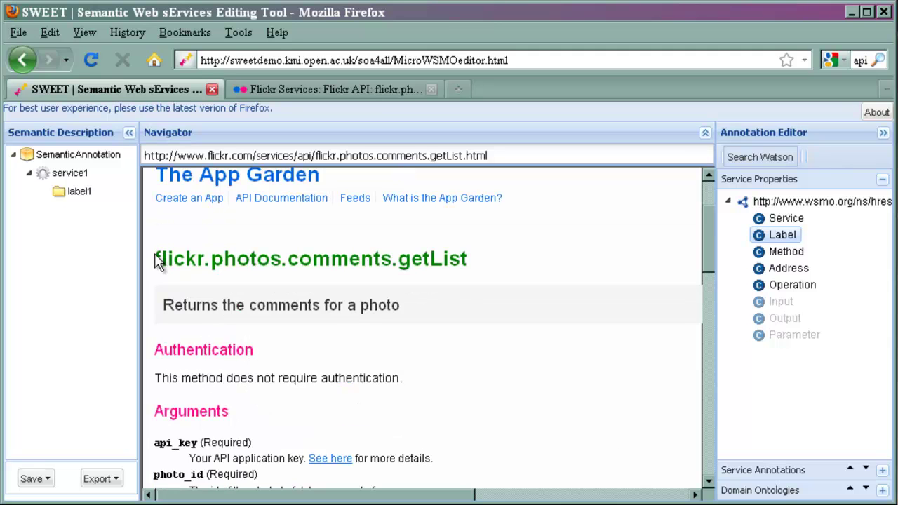
{"action": "mouse_move", "coordinate": [156, 304]}
{"action": "left_mouse_down"}
{"action": "mouse_move", "coordinate": [437, 461]}
{"action": "mouse_move", "coordinate": [441, 495]}
{"action": "mouse_move", "coordinate": [242, 265]}
{"action": "mouse_move", "coordinate": [457, 395]}
{"action": "mouse_move", "coordinate": [629, 355]}
{"action": "mouse_move", "coordinate": [661, 361]}
{"action": "left_mouse_up"}
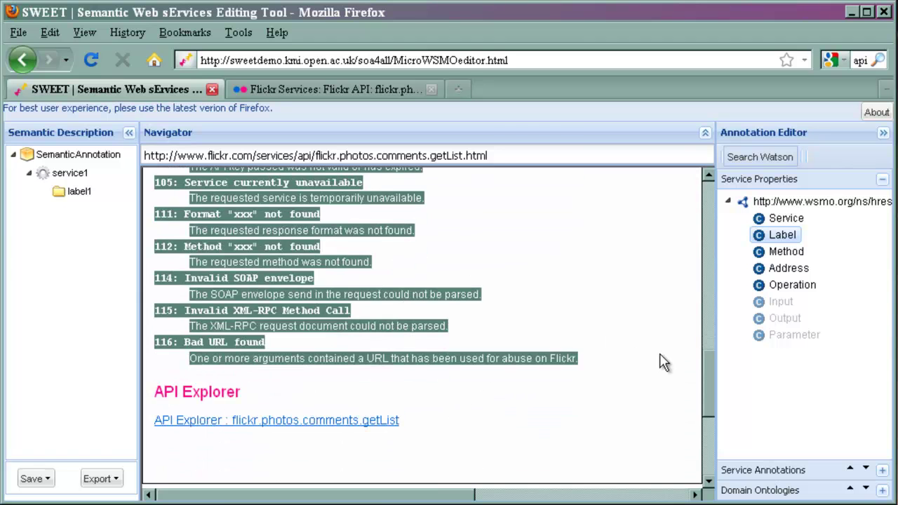
{"action": "left_click", "coordinate": [789, 287]}
Step: Rename the operation1 property in the semantic description as getList
{"action": "scroll", "coordinate": [582, 358], "scroll_direction": "up", "scroll_amount": 8}
{"action": "scroll", "coordinate": [581, 358], "scroll_direction": "up", "scroll_amount": 6}
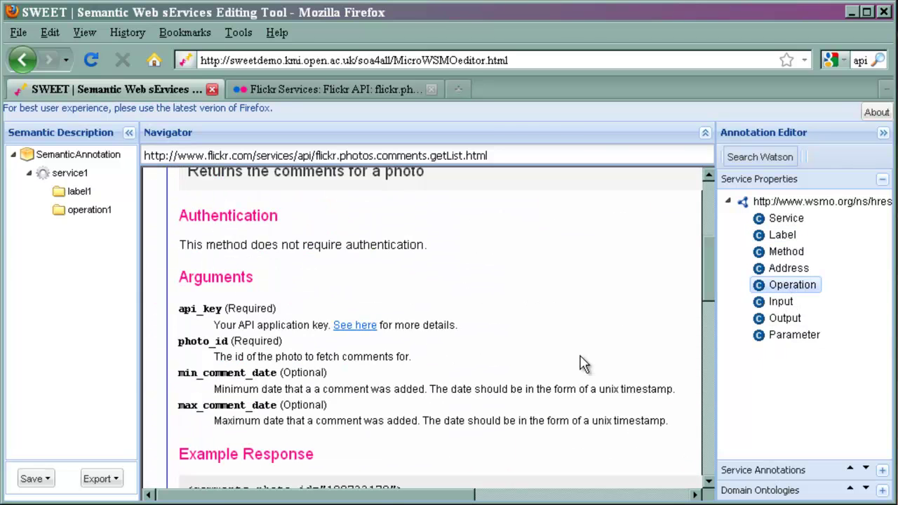
{"action": "right_click", "coordinate": [83, 212]}
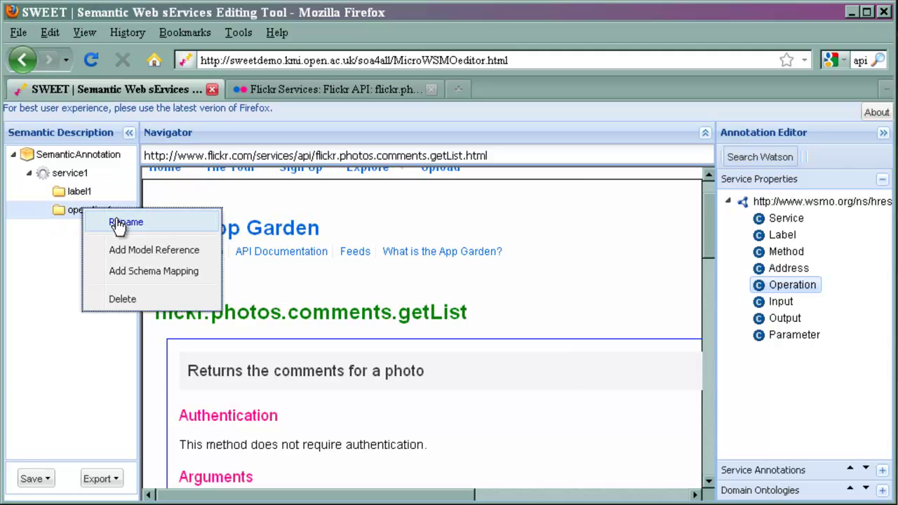
{"action": "left_click", "coordinate": [119, 223]}
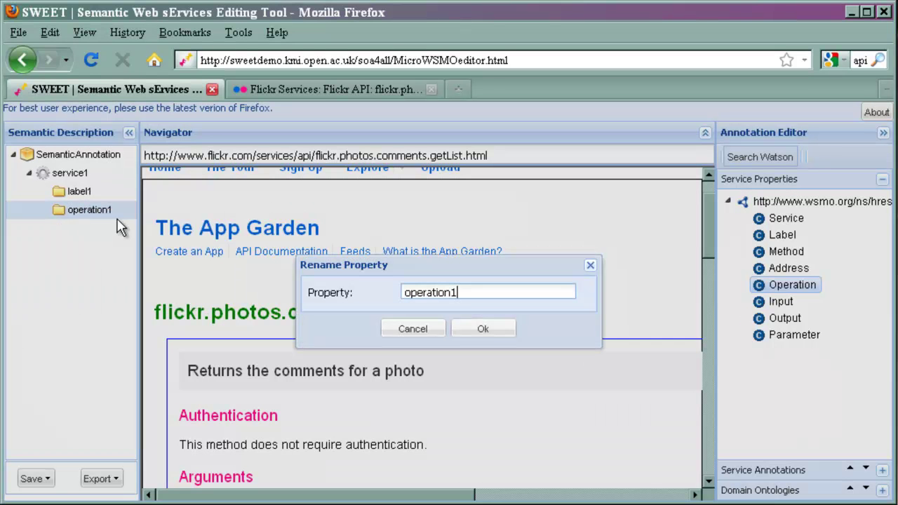
{"action": "key", "text": "BackSpace"}
{"action": "key", "text": "BackSpace"}
{"action": "key", "text": "BackSpace"}
{"action": "key", "text": "BackSpace"}
{"action": "key", "text": "BackSpace"}
{"action": "key", "text": "BackSpace"}
{"action": "key", "text": "BackSpace"}
{"action": "key", "text": "BackSpace"}
{"action": "key", "text": "BackSpace"}
{"action": "left_click", "coordinate": [463, 335]}
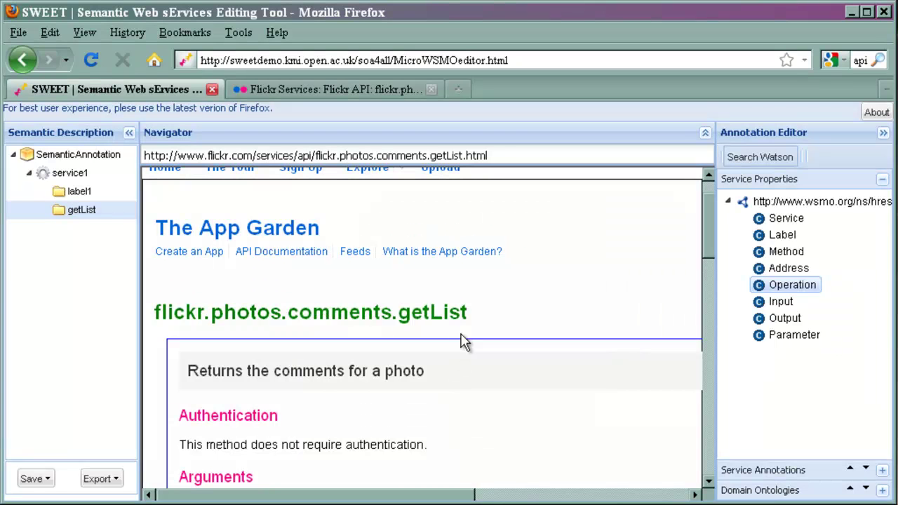
Step: Mark the Arguments section, from its heading through the max_comment_date description, as the operation's Input
{"action": "scroll", "coordinate": [421, 333], "scroll_direction": "down", "scroll_amount": 5}
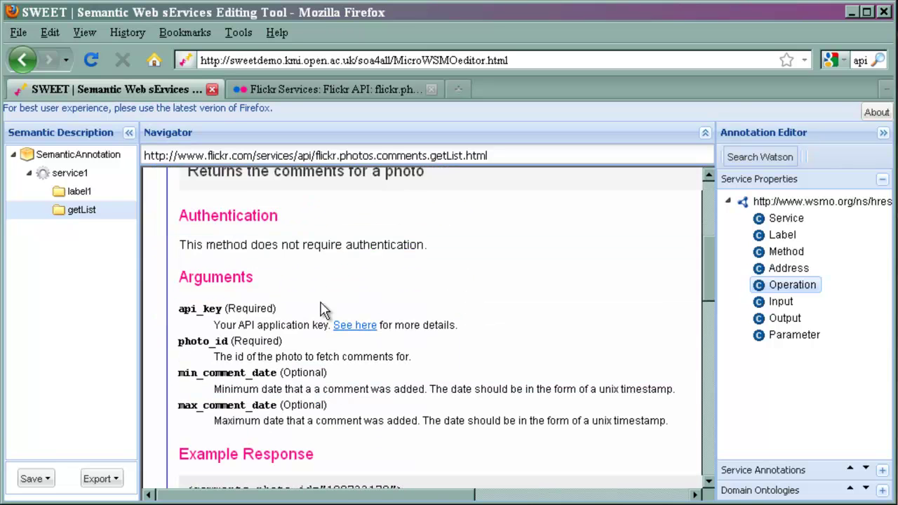
{"action": "left_click_drag", "start_coordinate": [181, 287], "coordinate": [675, 425]}
{"action": "left_click", "coordinate": [782, 302]}
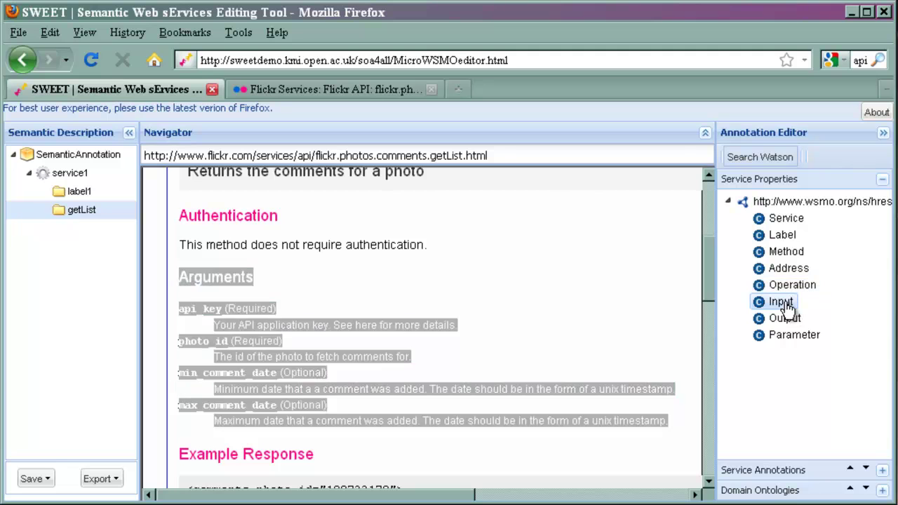
Step: Mark the Example Response heading and its XML code as the operation's Output
{"action": "scroll", "coordinate": [471, 340], "scroll_direction": "down", "scroll_amount": 2}
{"action": "scroll", "coordinate": [471, 340], "scroll_direction": "down", "scroll_amount": 3}
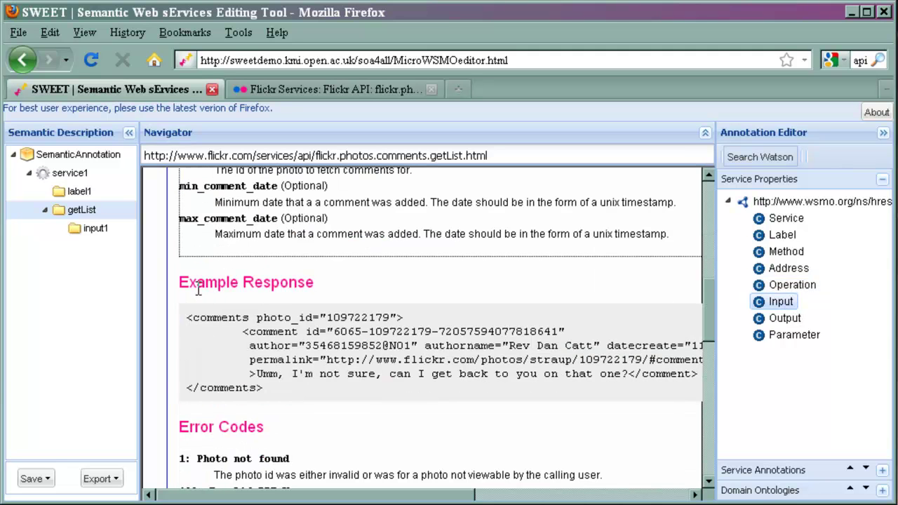
{"action": "left_click_drag", "start_coordinate": [179, 282], "coordinate": [335, 393]}
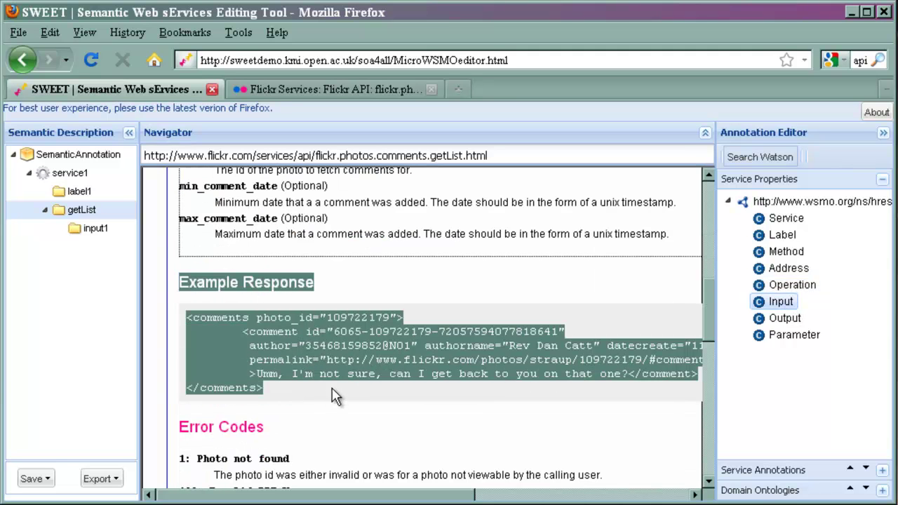
{"action": "left_click", "coordinate": [785, 319]}
Step: Annotate the argument names api_key, photo_id and min_comment_date as separate Parameters of the input
{"action": "scroll", "coordinate": [423, 368], "scroll_direction": "up", "scroll_amount": 6}
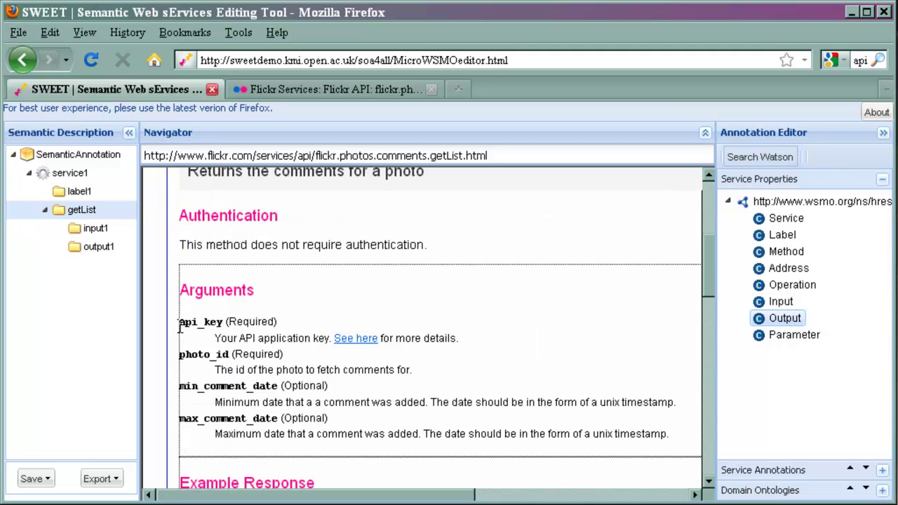
{"action": "left_click_drag", "start_coordinate": [180, 325], "coordinate": [215, 328]}
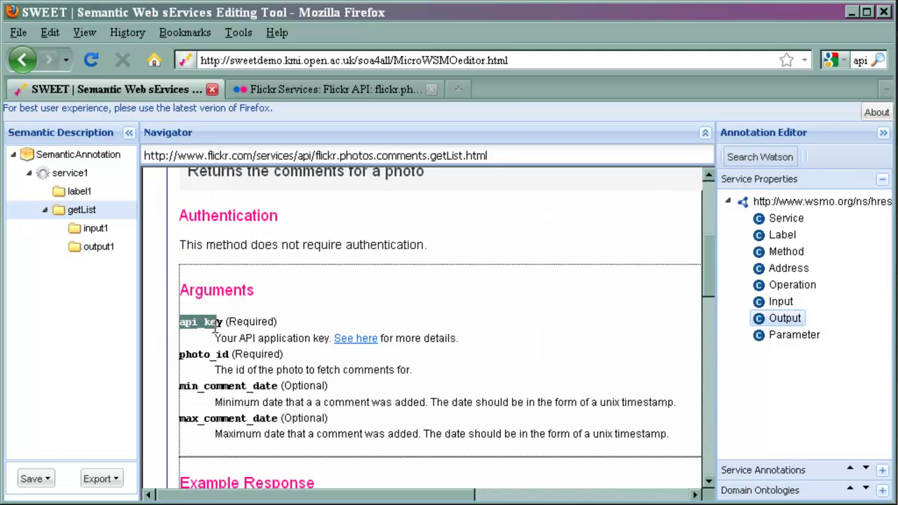
{"action": "left_click", "coordinate": [775, 335]}
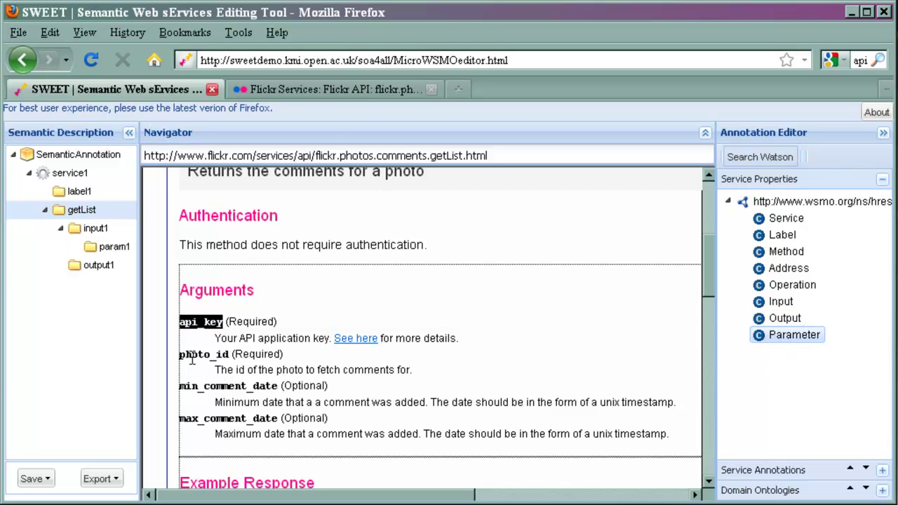
{"action": "left_click_drag", "start_coordinate": [180, 356], "coordinate": [228, 357]}
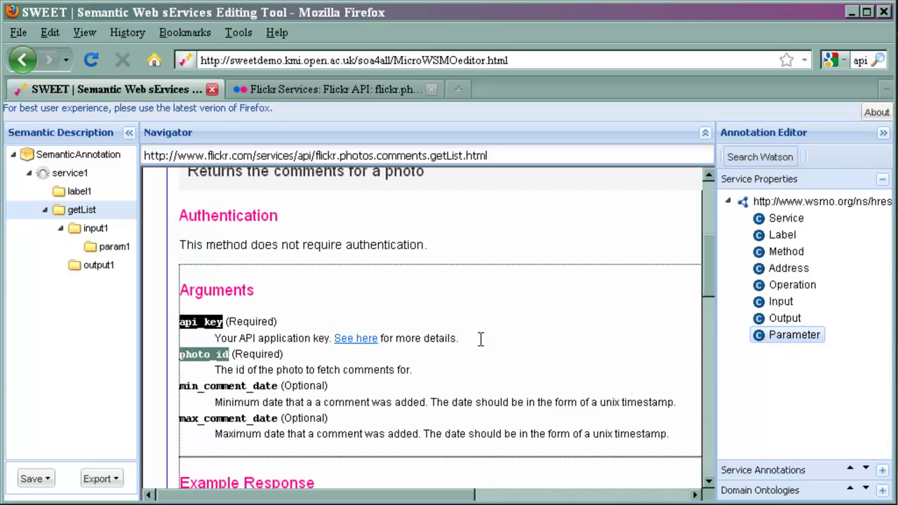
{"action": "left_click", "coordinate": [758, 338]}
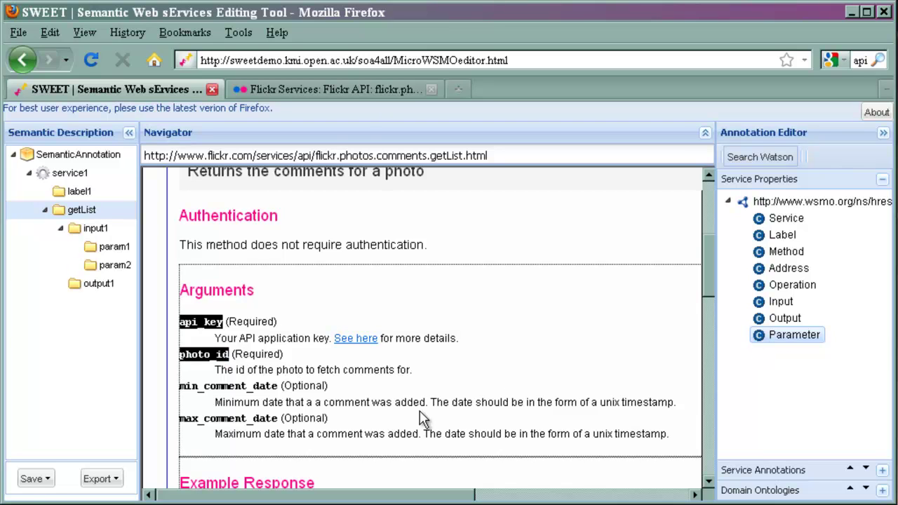
{"action": "left_click_drag", "start_coordinate": [180, 386], "coordinate": [277, 395]}
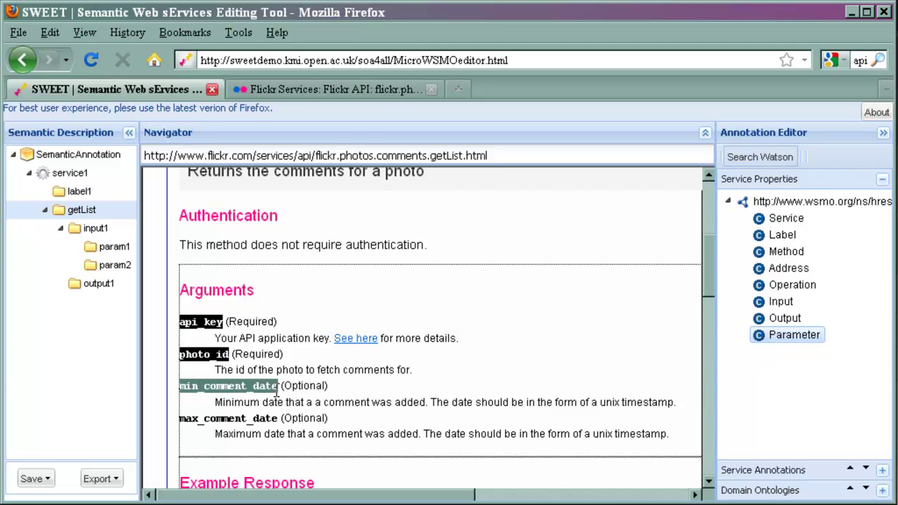
{"action": "left_click", "coordinate": [771, 336]}
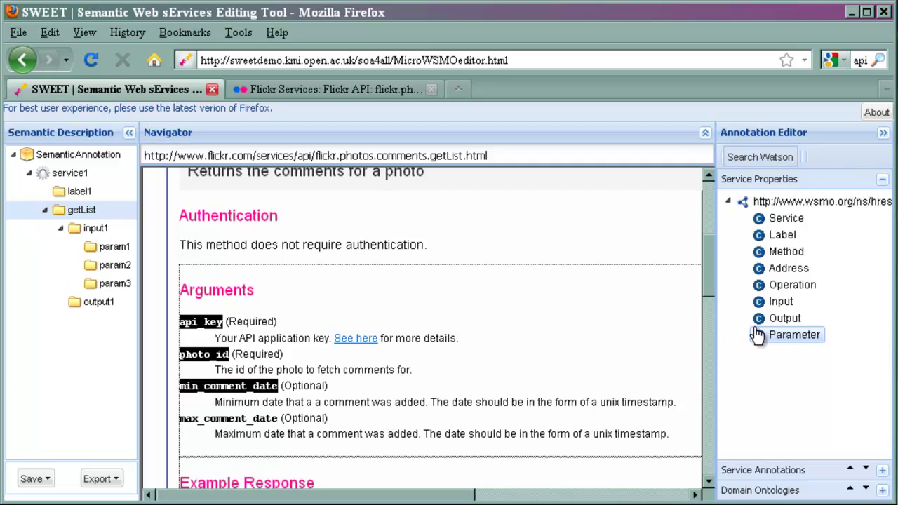
Step: Annotate the word comments in the Example Response XML as a Parameter of the output
{"action": "scroll", "coordinate": [563, 340], "scroll_direction": "down", "scroll_amount": 3}
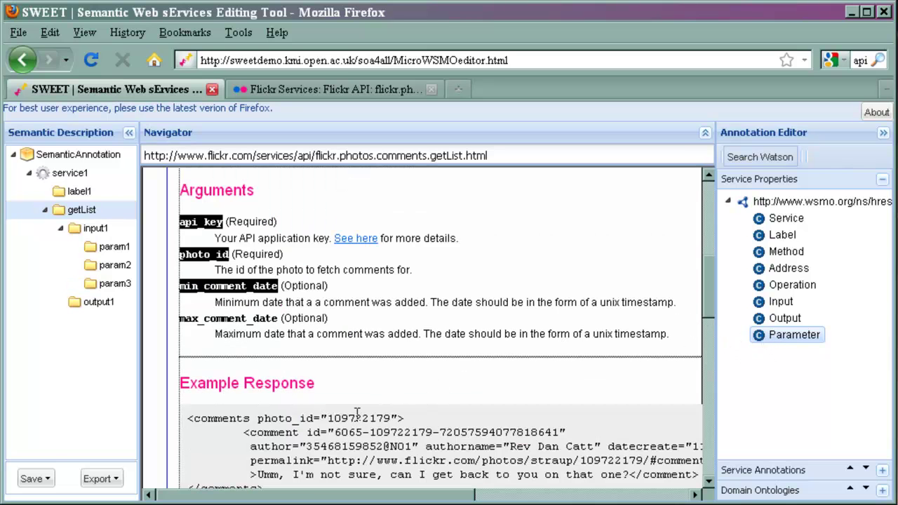
{"action": "left_click_drag", "start_coordinate": [191, 420], "coordinate": [245, 420]}
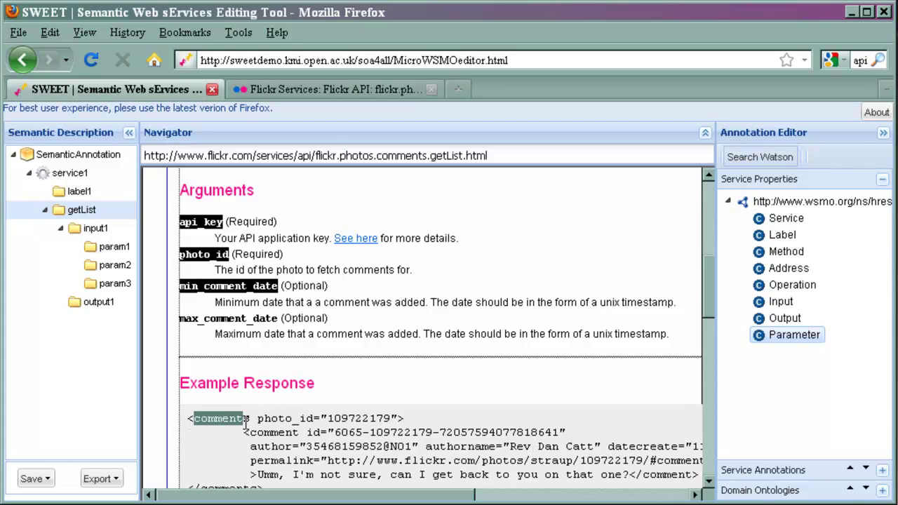
{"action": "left_click", "coordinate": [768, 337]}
{"action": "scroll", "coordinate": [452, 396], "scroll_direction": "down", "scroll_amount": 3}
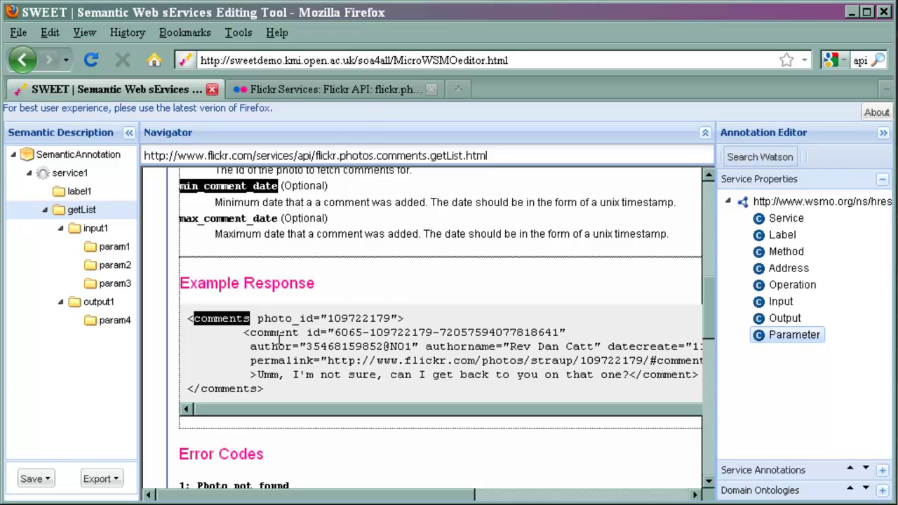
Step: Search Watson for ontology concepts matching key from the api_key argument and photo from the photo_id argument
{"action": "scroll", "coordinate": [279, 339], "scroll_direction": "up", "scroll_amount": 5}
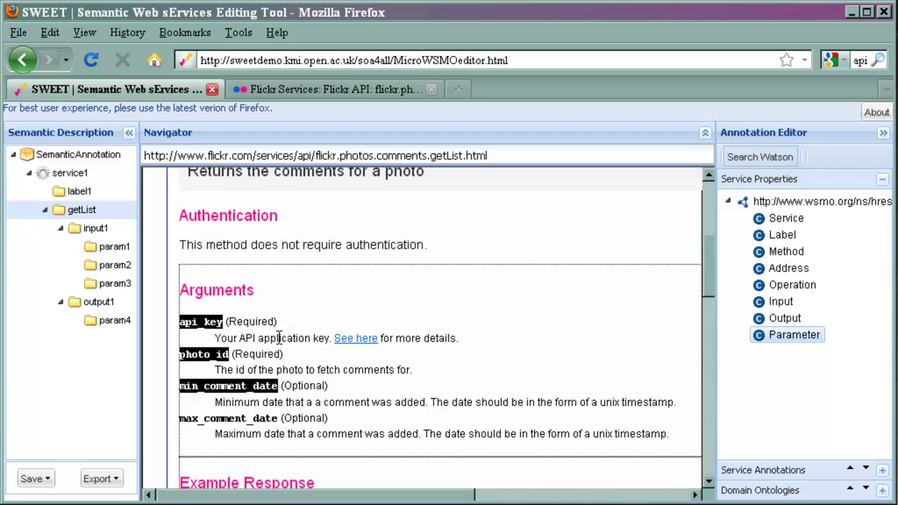
{"action": "left_click_drag", "start_coordinate": [201, 325], "coordinate": [221, 324]}
{"action": "left_click", "coordinate": [791, 156]}
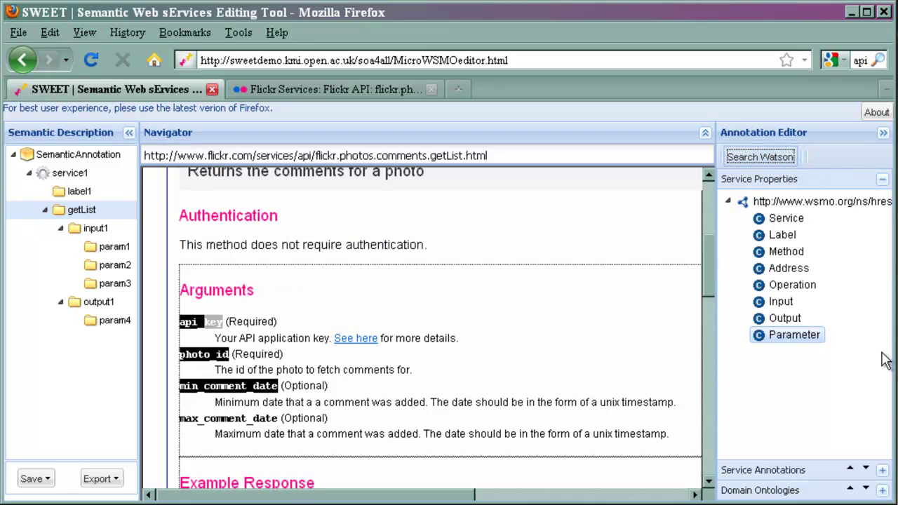
{"action": "left_click", "coordinate": [881, 470]}
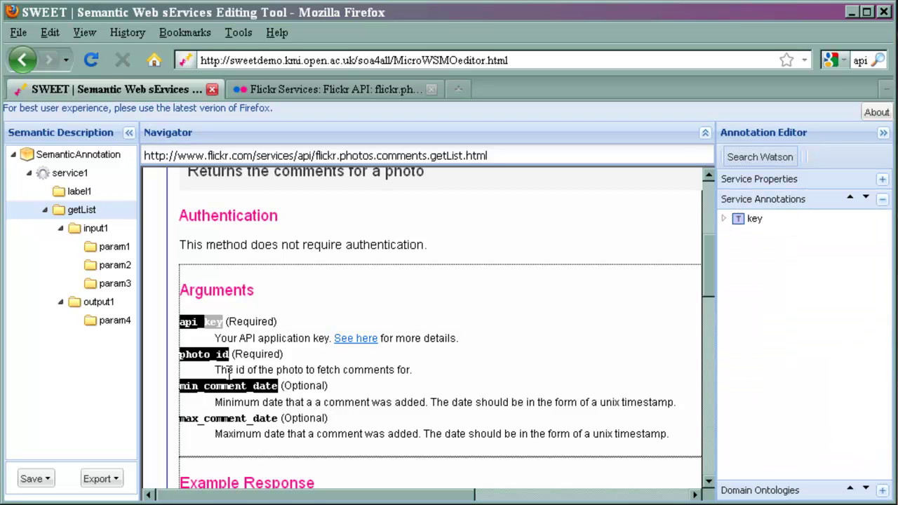
{"action": "left_click_drag", "start_coordinate": [209, 355], "coordinate": [181, 353]}
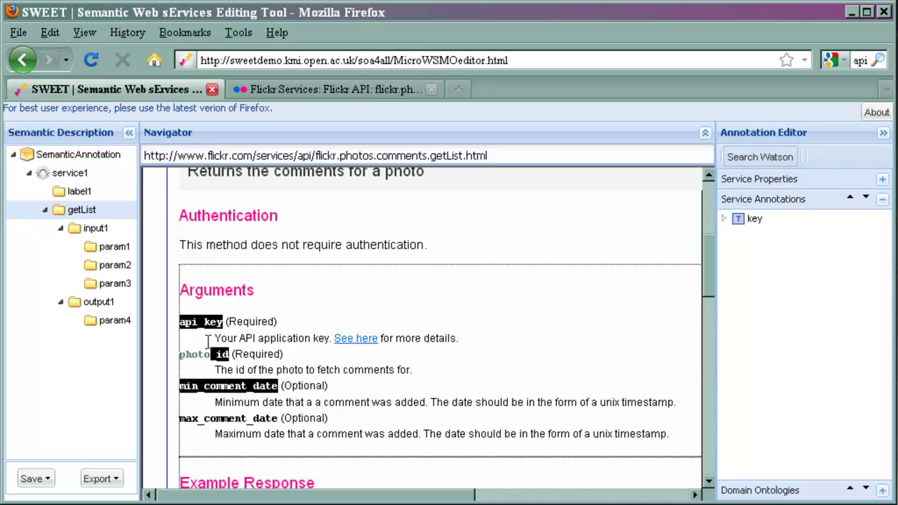
{"action": "left_click", "coordinate": [760, 159]}
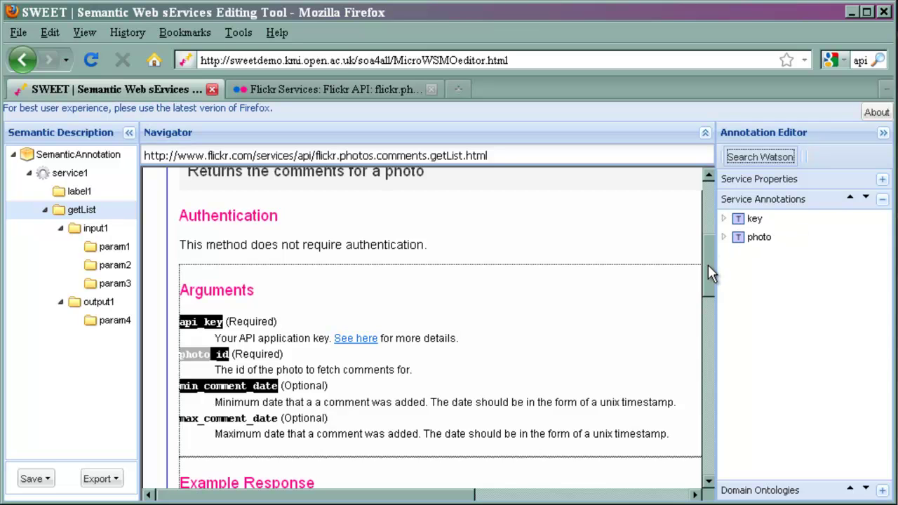
Step: Widen the annotation editor and examine the photo matches, including the source ontologies of FamilyAlbum.owl#PhotoObject and ebiquity's photo.owl#Photo
{"action": "left_click", "coordinate": [723, 237]}
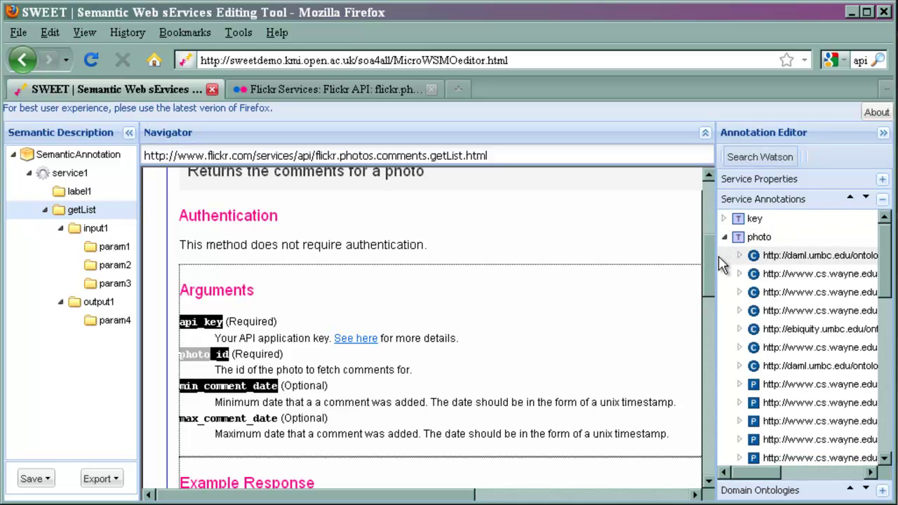
{"action": "mouse_move", "coordinate": [717, 258]}
{"action": "left_mouse_down"}
{"action": "mouse_move", "coordinate": [531, 281]}
{"action": "mouse_move", "coordinate": [454, 277]}
{"action": "mouse_move", "coordinate": [464, 279]}
{"action": "left_mouse_up"}
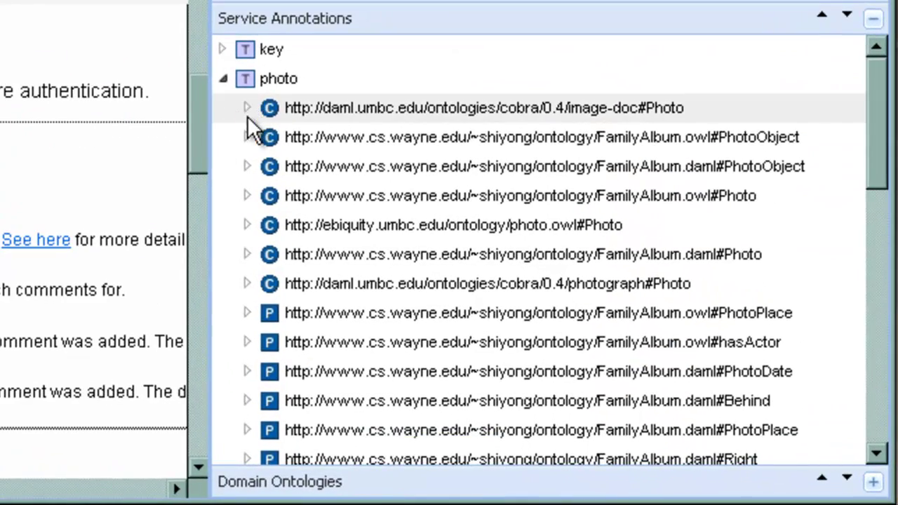
{"action": "left_click", "coordinate": [246, 146]}
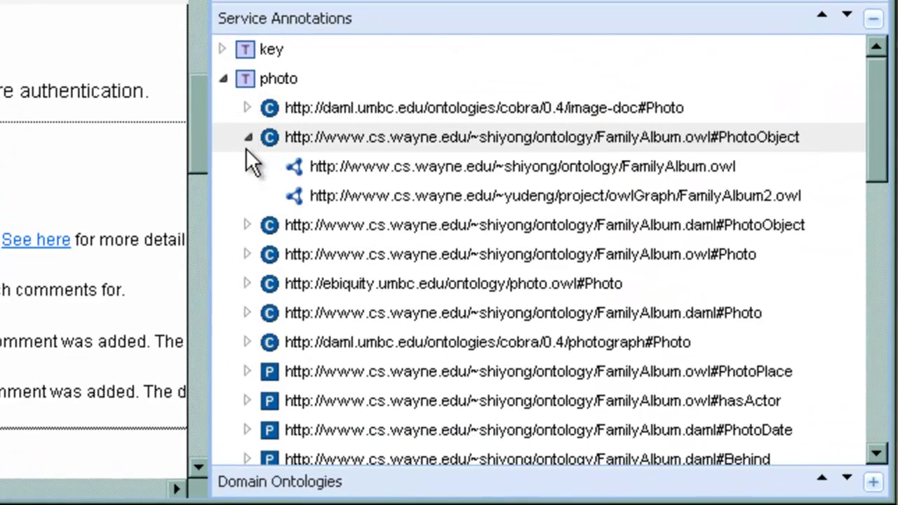
{"action": "scroll", "coordinate": [249, 156], "scroll_direction": "down", "scroll_amount": 1}
{"action": "left_click", "coordinate": [239, 206]}
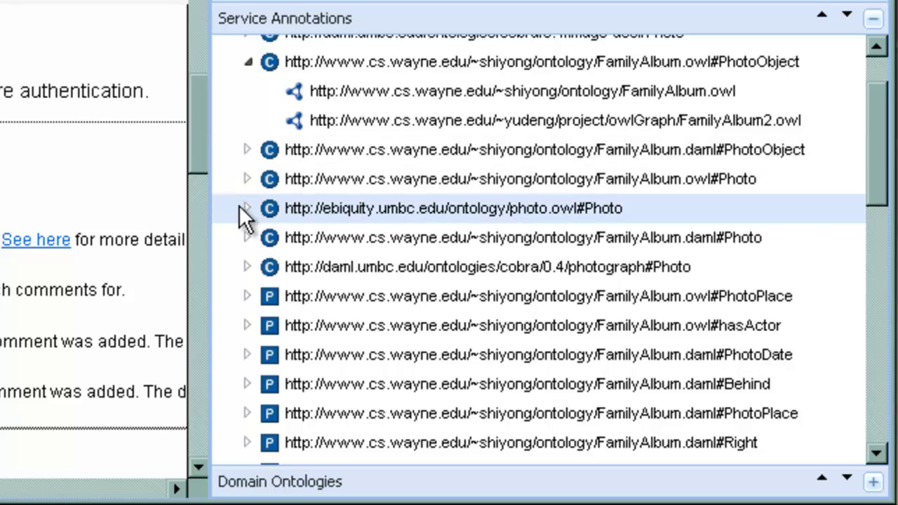
{"action": "left_click", "coordinate": [242, 208]}
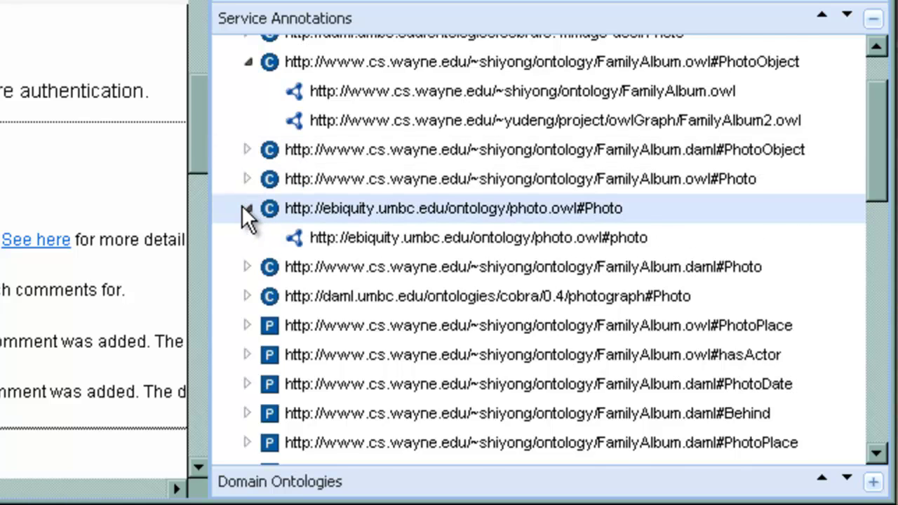
{"action": "scroll", "coordinate": [241, 205], "scroll_direction": "down", "scroll_amount": 1}
{"action": "scroll", "coordinate": [241, 204], "scroll_direction": "down", "scroll_amount": 5}
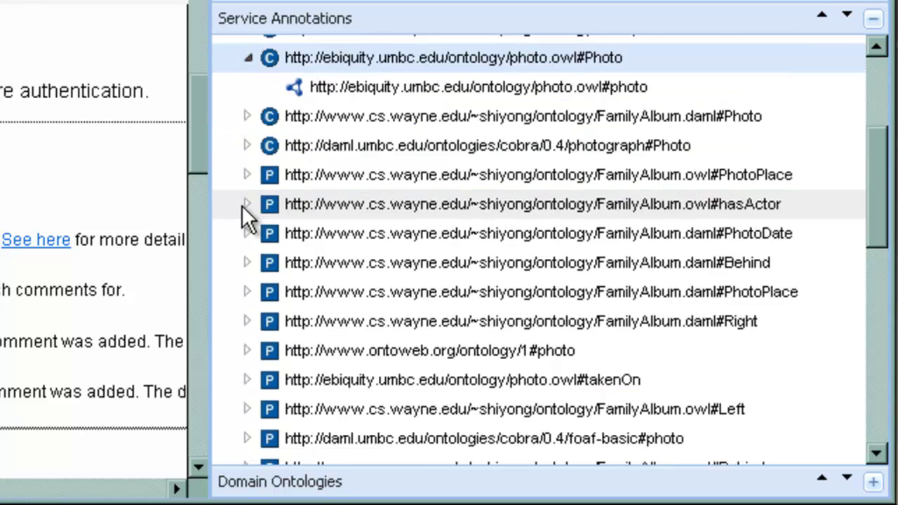
{"action": "scroll", "coordinate": [241, 200], "scroll_direction": "down", "scroll_amount": 4}
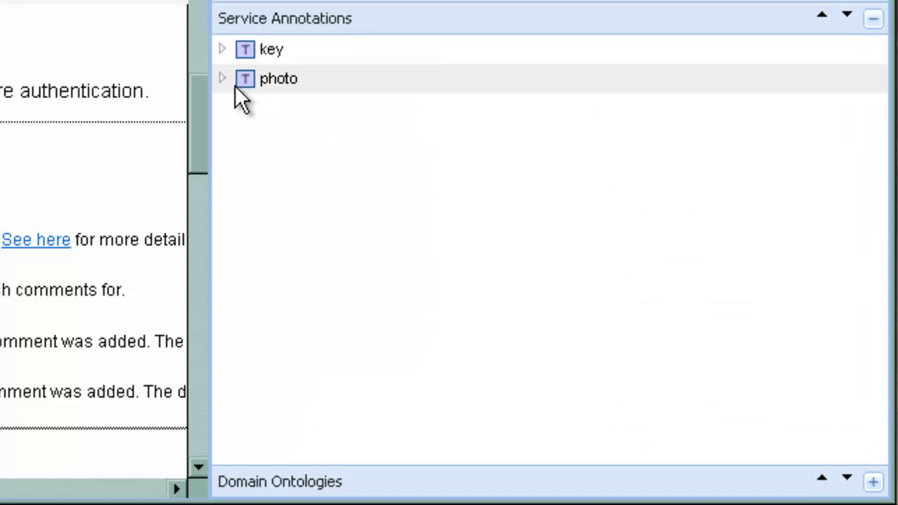
Step: Expand the photo term again and review its whole list of matching classes, properties and instances
{"action": "left_click", "coordinate": [222, 79]}
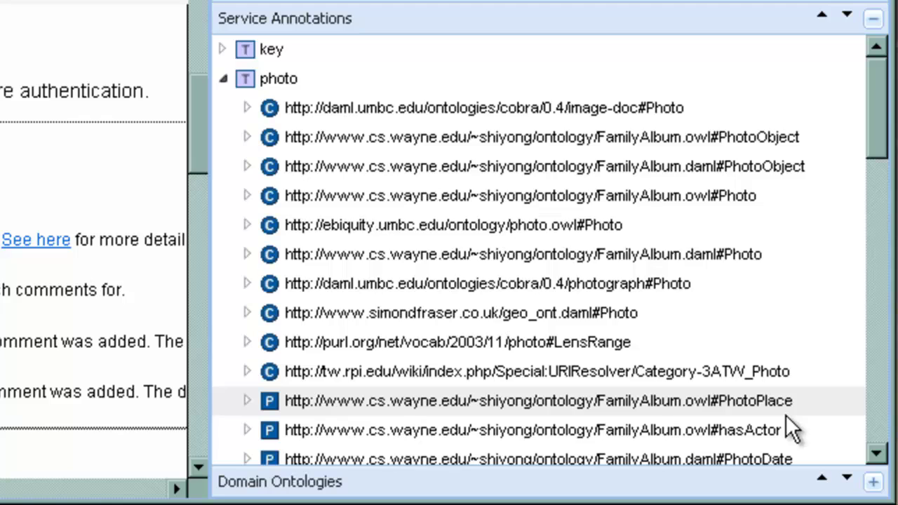
{"action": "scroll", "coordinate": [786, 414], "scroll_direction": "down", "scroll_amount": 3}
{"action": "scroll", "coordinate": [785, 414], "scroll_direction": "down", "scroll_amount": 6}
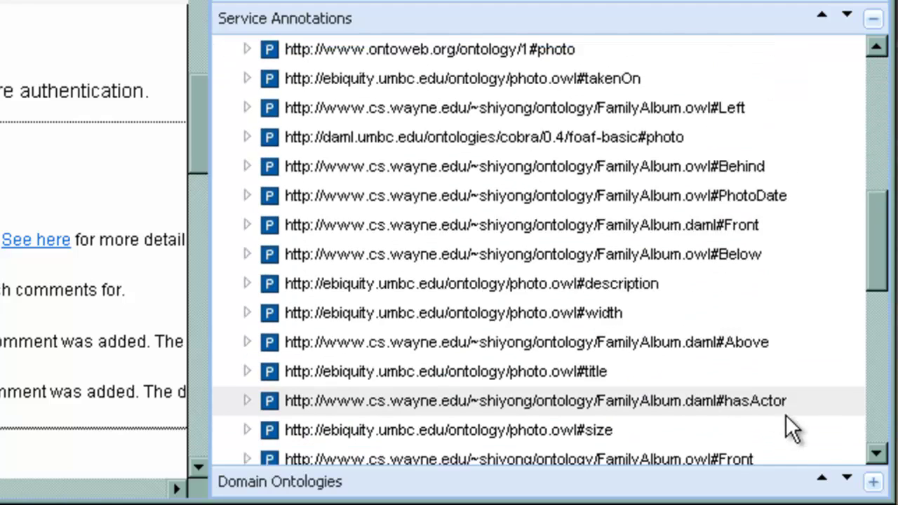
{"action": "scroll", "coordinate": [785, 417], "scroll_direction": "down", "scroll_amount": 3}
{"action": "scroll", "coordinate": [786, 417], "scroll_direction": "down", "scroll_amount": 3}
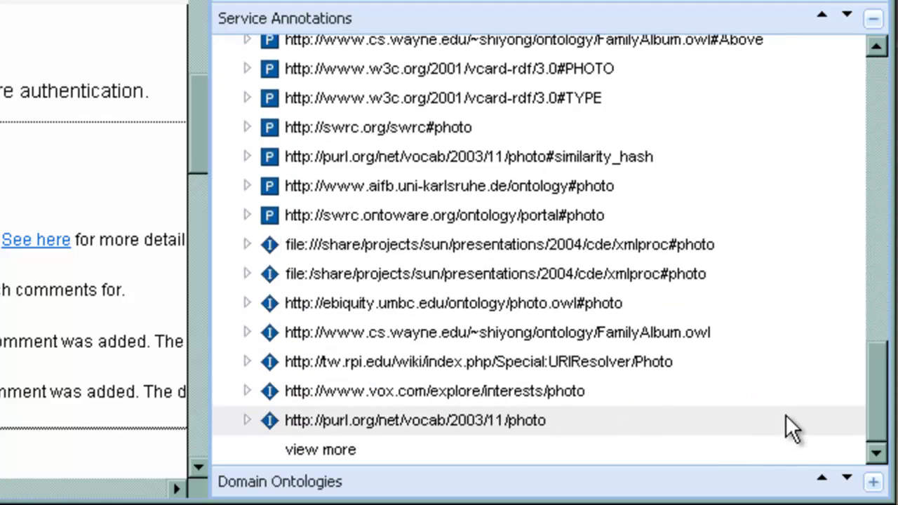
Step: Add a semantic annotation to key in api_key using the key class from the domain ontology 16-webarch-owl.rdf
{"action": "left_click", "coordinate": [873, 483]}
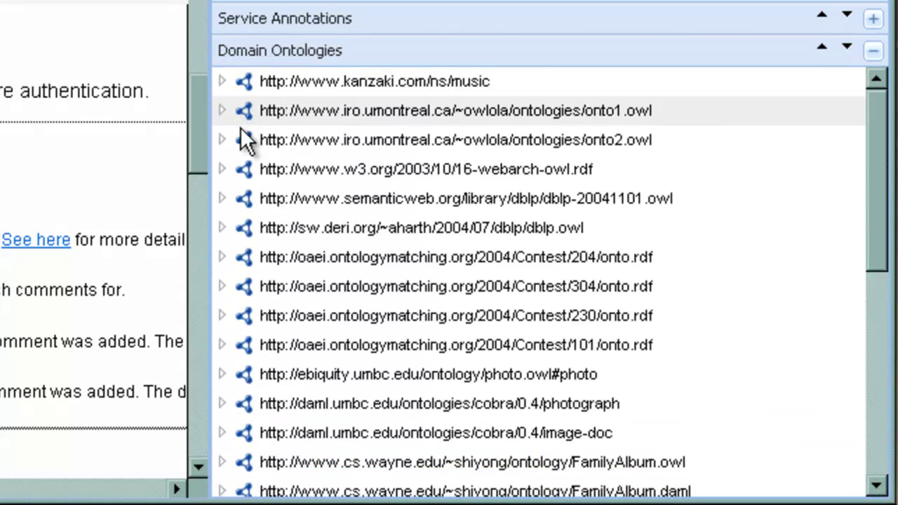
{"action": "left_click", "coordinate": [222, 169]}
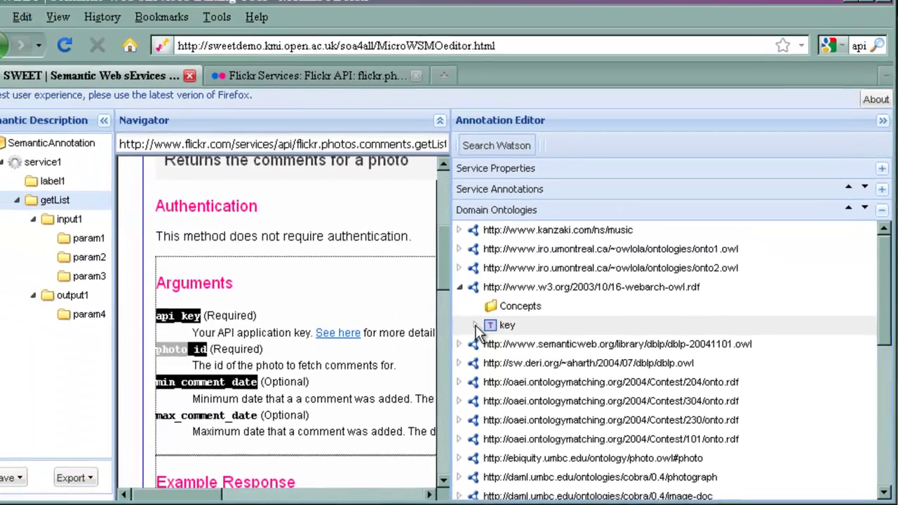
{"action": "left_click", "coordinate": [247, 228]}
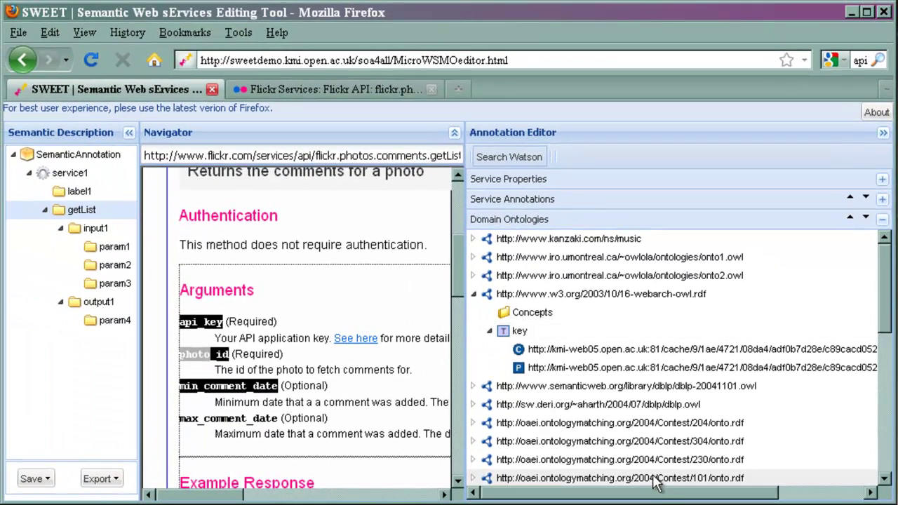
{"action": "mouse_move", "coordinate": [676, 493]}
{"action": "left_mouse_down"}
{"action": "mouse_move", "coordinate": [750, 493]}
{"action": "mouse_move", "coordinate": [705, 483]}
{"action": "mouse_move", "coordinate": [674, 493]}
{"action": "left_mouse_up"}
{"action": "left_click_drag", "start_coordinate": [204, 322], "coordinate": [218, 321]}
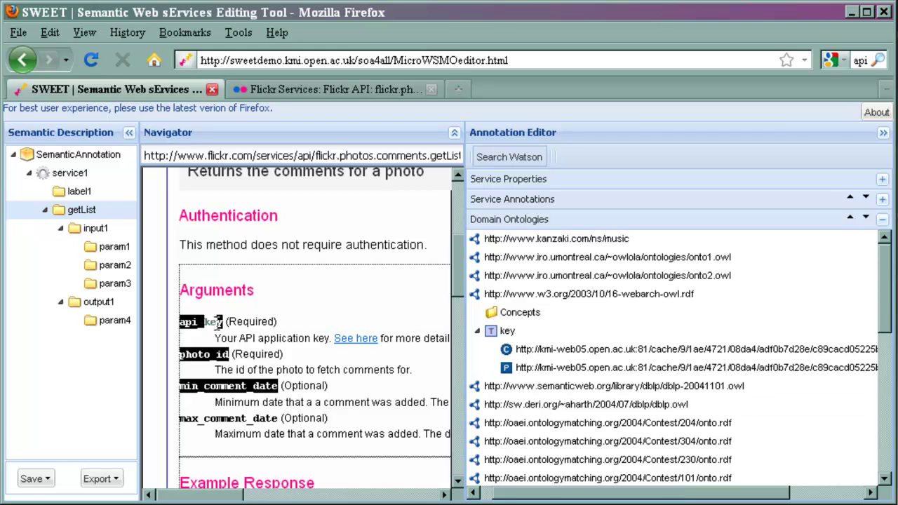
{"action": "right_click", "coordinate": [610, 355]}
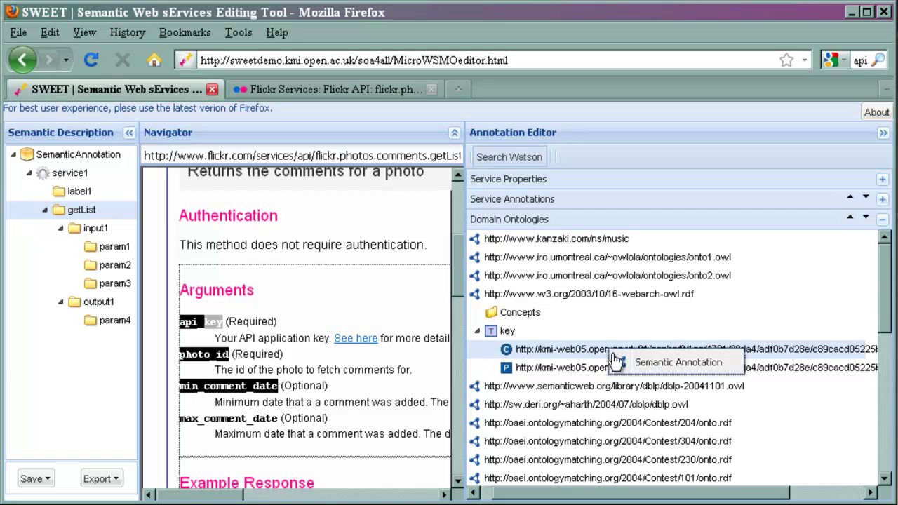
{"action": "left_click", "coordinate": [624, 365]}
{"action": "scroll", "coordinate": [601, 358], "scroll_direction": "down", "scroll_amount": 5}
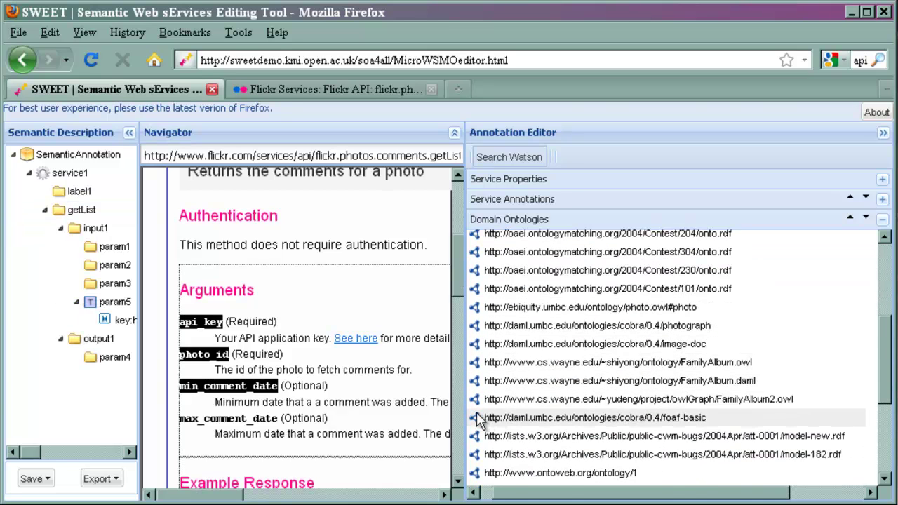
{"action": "scroll", "coordinate": [483, 420], "scroll_direction": "down", "scroll_amount": 4}
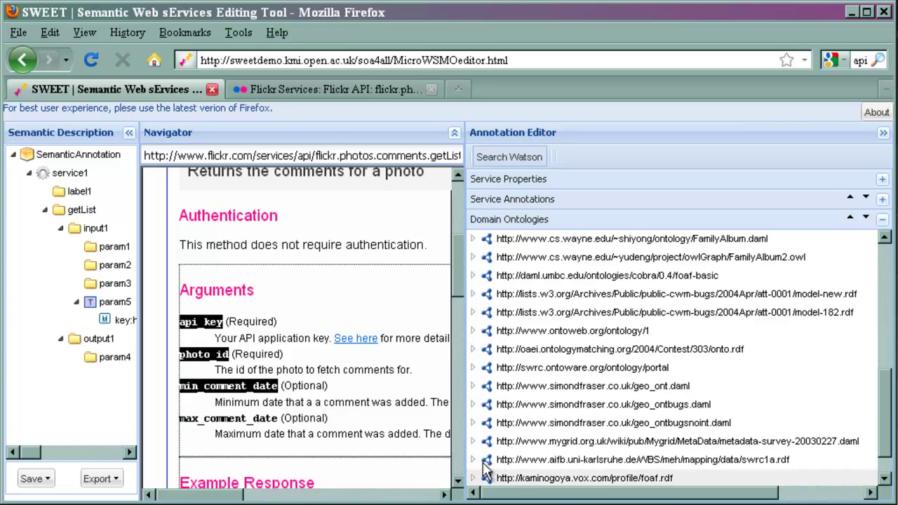
{"action": "left_click", "coordinate": [473, 369]}
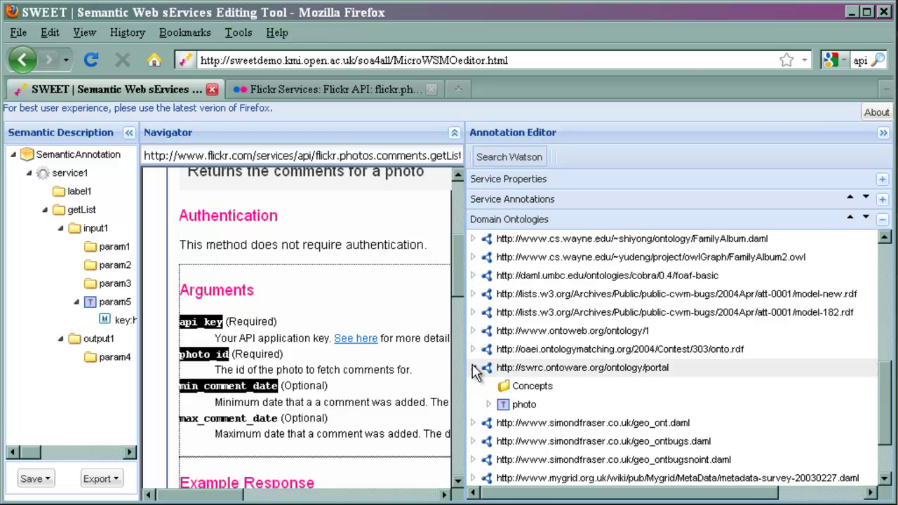
{"action": "left_click", "coordinate": [488, 405]}
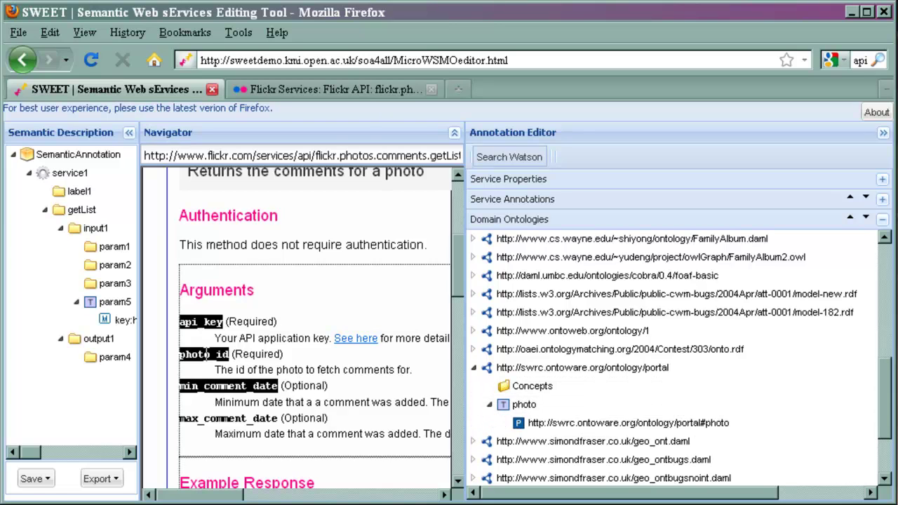
{"action": "left_click", "coordinate": [534, 429]}
{"action": "right_click", "coordinate": [534, 429]}
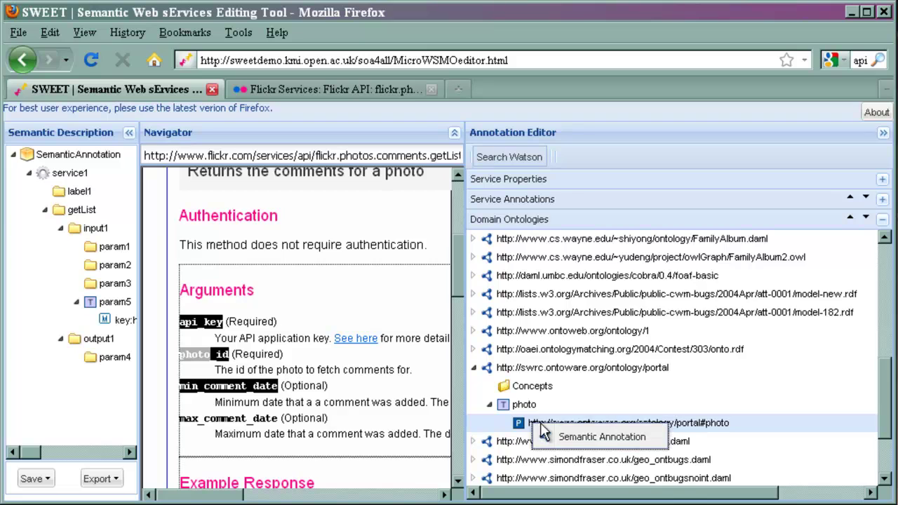
{"action": "left_click", "coordinate": [574, 437]}
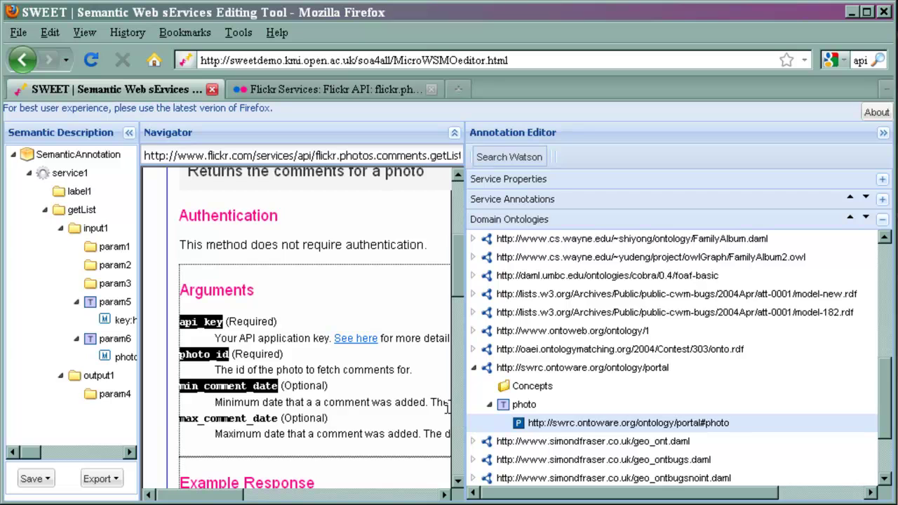
Step: Narrow the annotation editor, widen the semantic description, and rename the param5 property as APIKey
{"action": "mouse_move", "coordinate": [465, 411]}
{"action": "left_mouse_down"}
{"action": "mouse_move", "coordinate": [637, 417]}
{"action": "mouse_move", "coordinate": [631, 404]}
{"action": "left_mouse_up"}
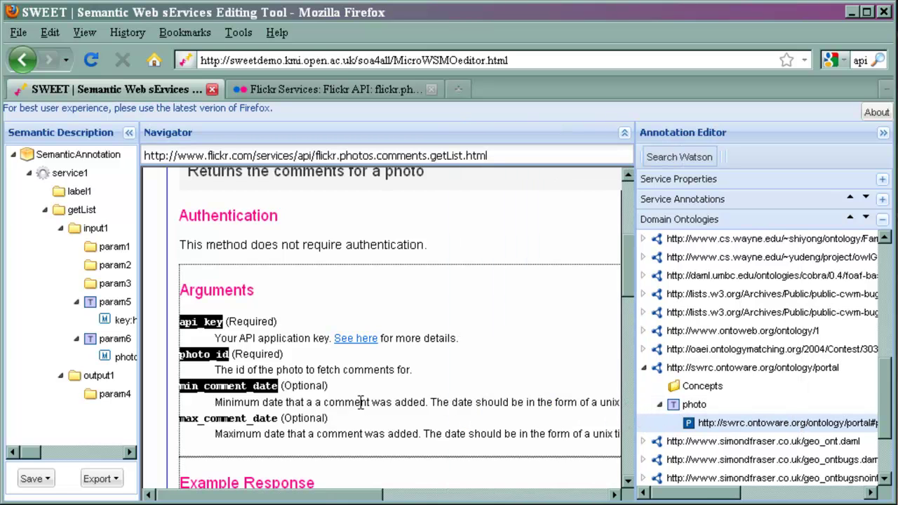
{"action": "left_click_drag", "start_coordinate": [141, 385], "coordinate": [199, 385]}
{"action": "right_click", "coordinate": [120, 303]}
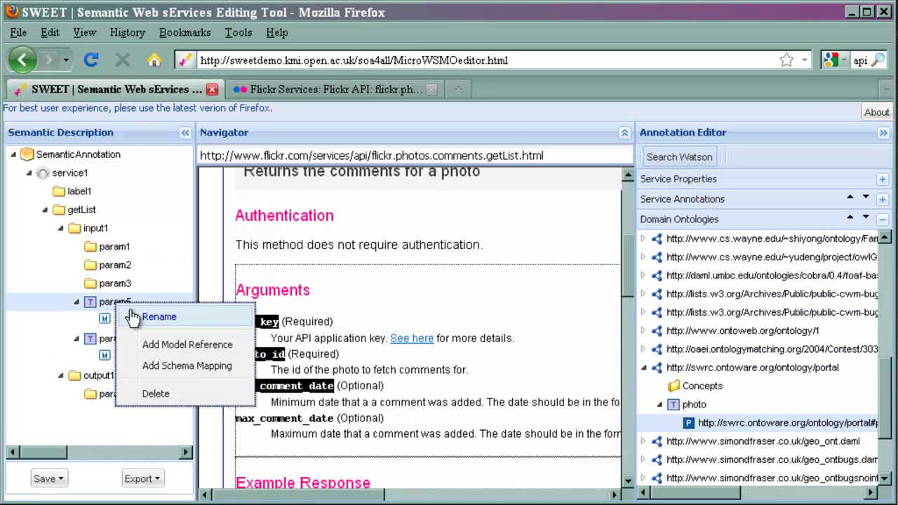
{"action": "left_click", "coordinate": [137, 318]}
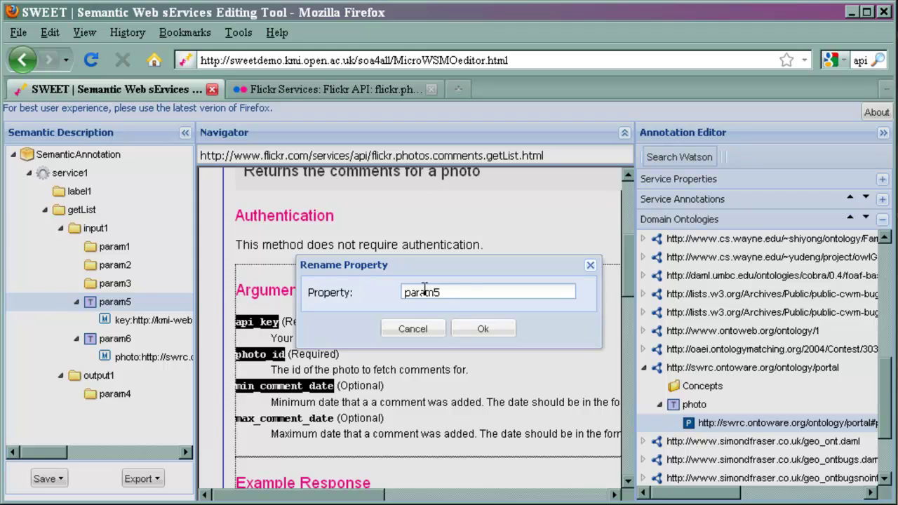
{"action": "left_click_drag", "start_coordinate": [449, 294], "coordinate": [384, 296]}
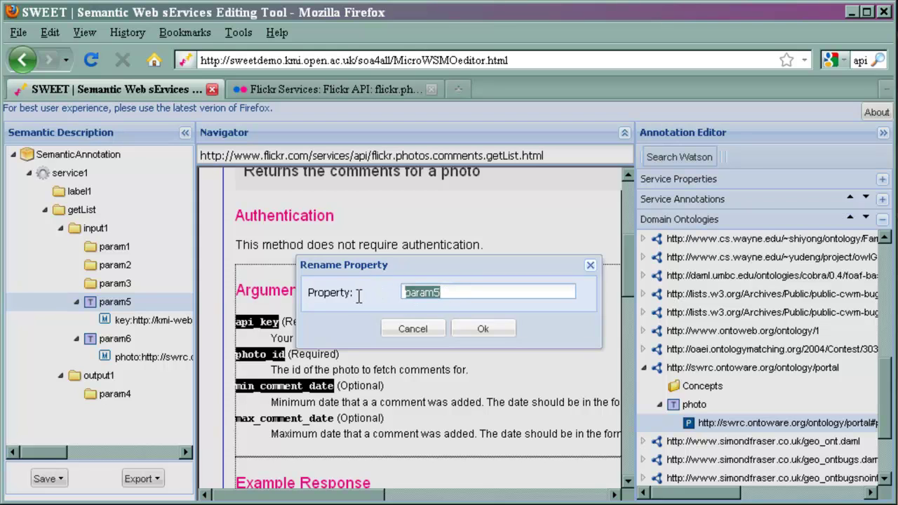
{"action": "type", "text": "APIKey"}
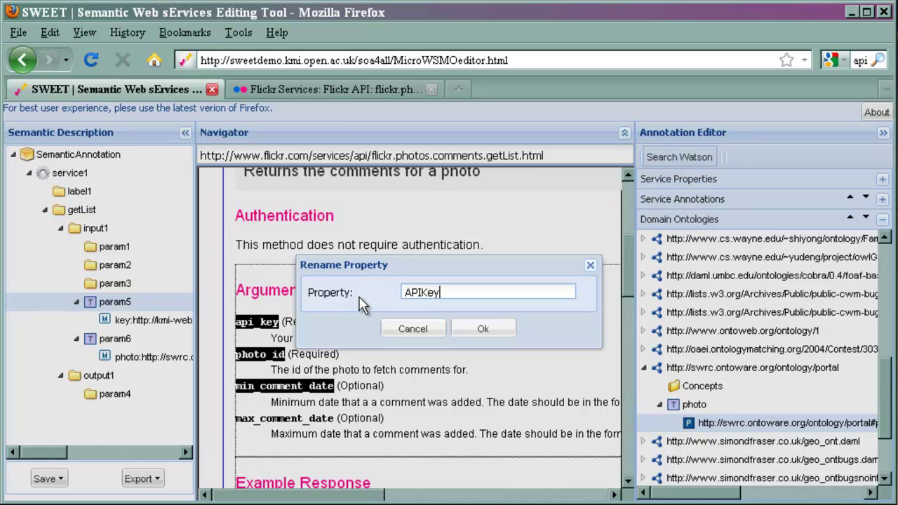
{"action": "left_click", "coordinate": [478, 331]}
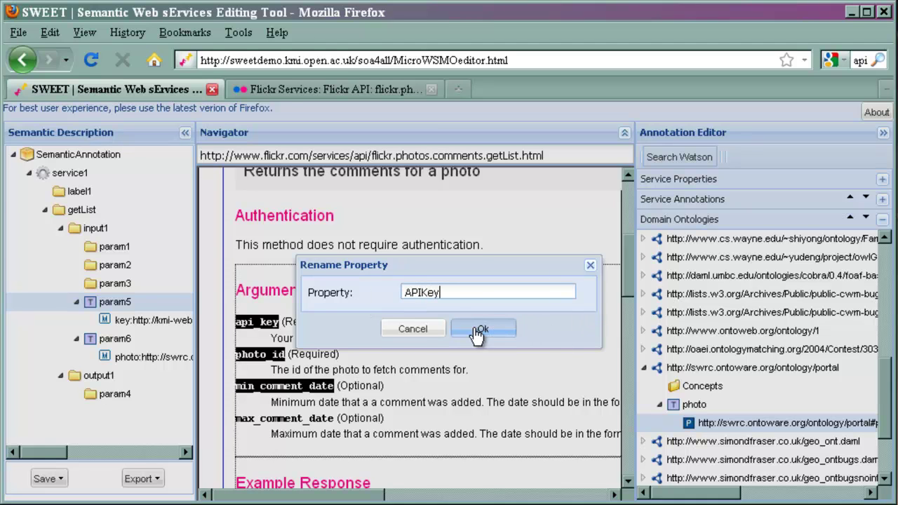
Step: Rename the param6 property under input1 as Photo
{"action": "left_click", "coordinate": [133, 341]}
{"action": "right_click", "coordinate": [133, 341]}
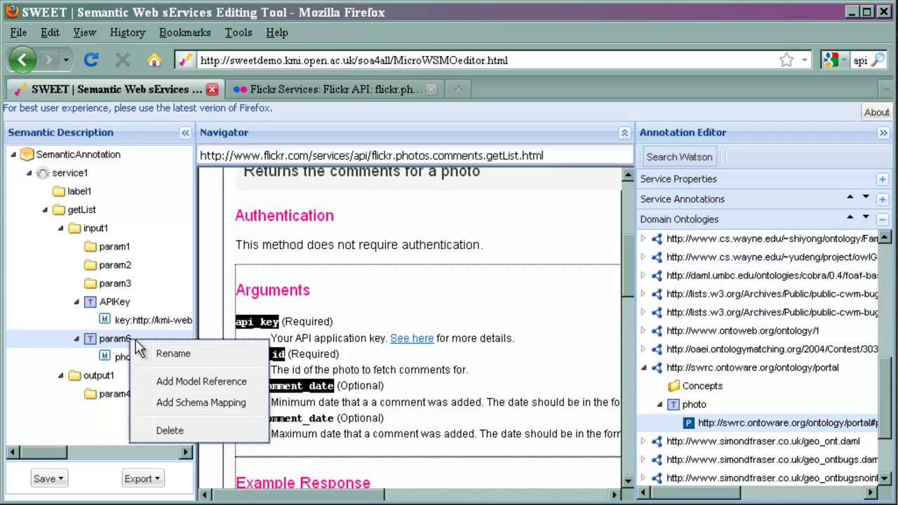
{"action": "left_click", "coordinate": [155, 354]}
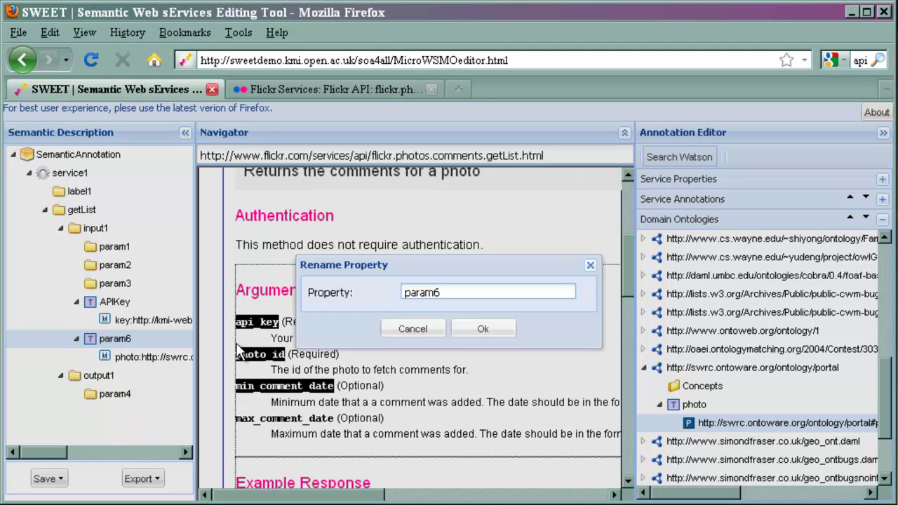
{"action": "key", "text": "BackSpace"}
{"action": "key", "text": "BackSpace"}
{"action": "key", "text": "BackSpace"}
{"action": "key", "text": "BackSpace"}
{"action": "key", "text": "BackSpace"}
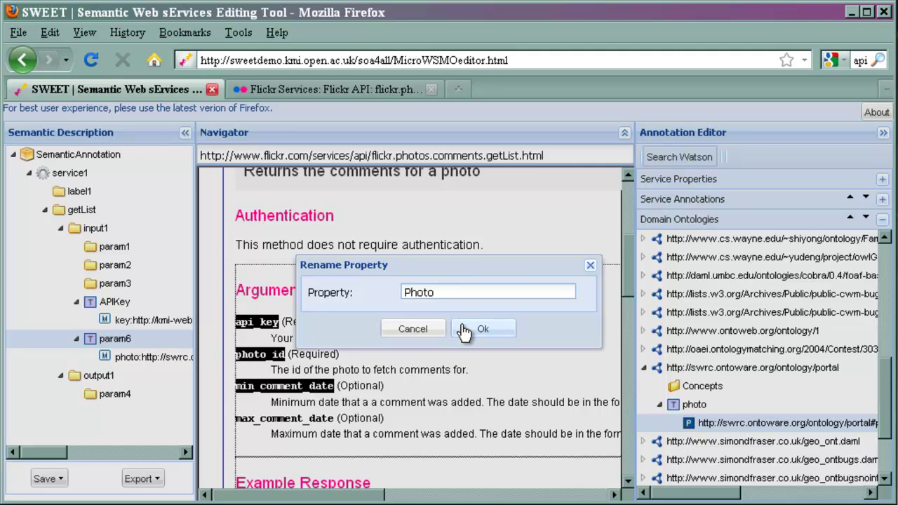
{"action": "left_click", "coordinate": [463, 329]}
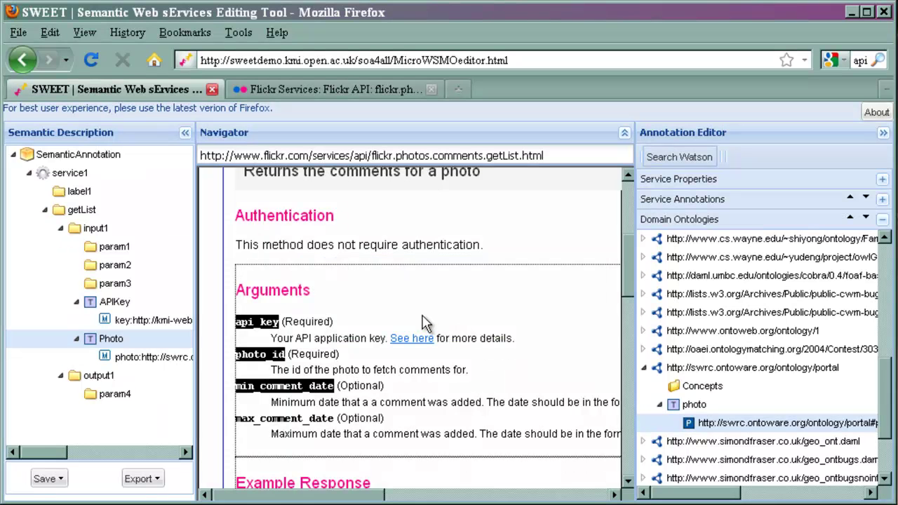
Step: Select the word comment in the Example Response's comment element and search Watson for matching ontology concepts
{"action": "scroll", "coordinate": [414, 322], "scroll_direction": "down", "scroll_amount": 3}
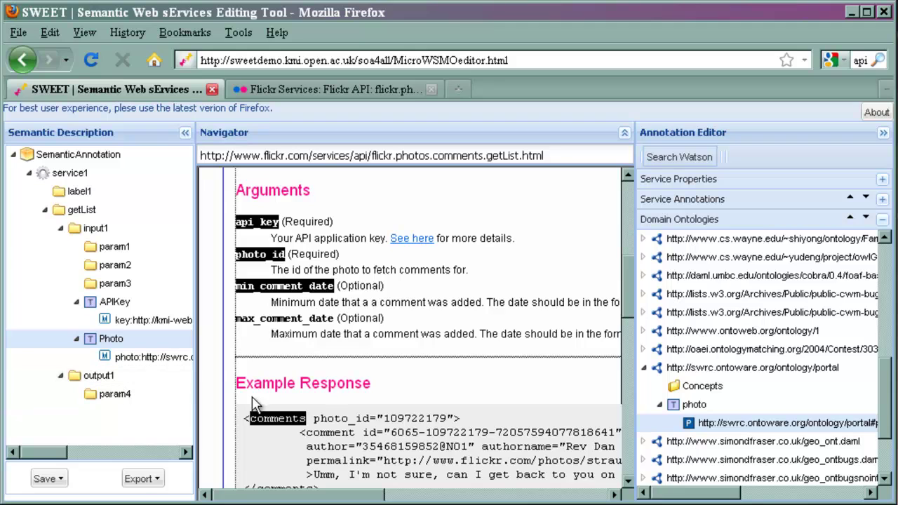
{"action": "double_click", "coordinate": [319, 433]}
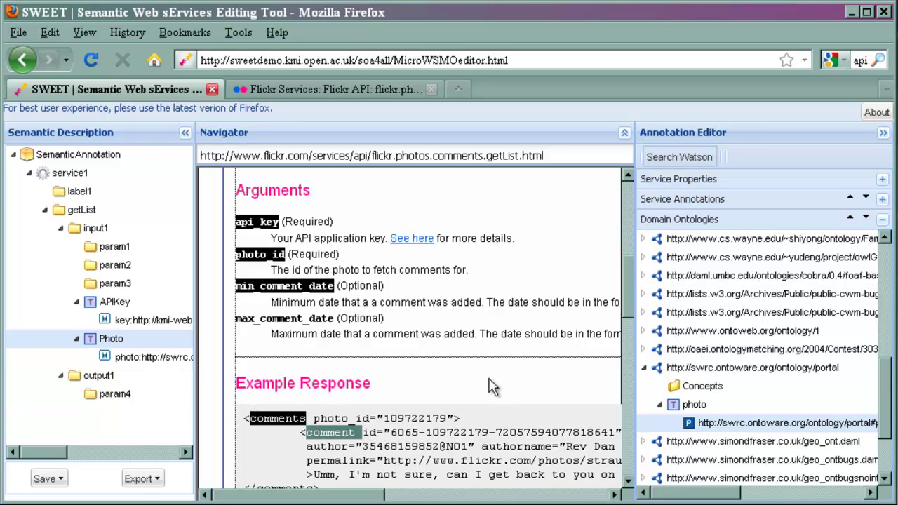
{"action": "left_click", "coordinate": [345, 433]}
{"action": "left_click_drag", "start_coordinate": [306, 432], "coordinate": [357, 434]}
{"action": "left_click", "coordinate": [678, 163]}
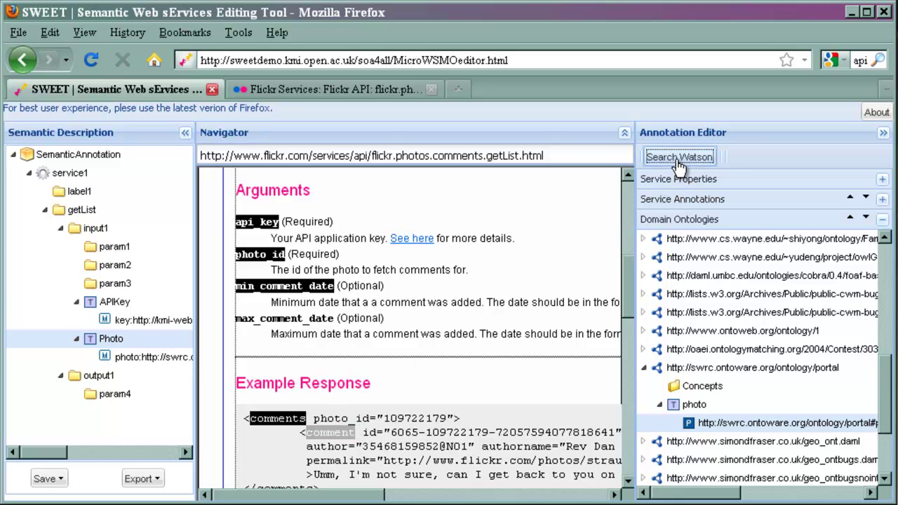
{"action": "left_click", "coordinate": [881, 200]}
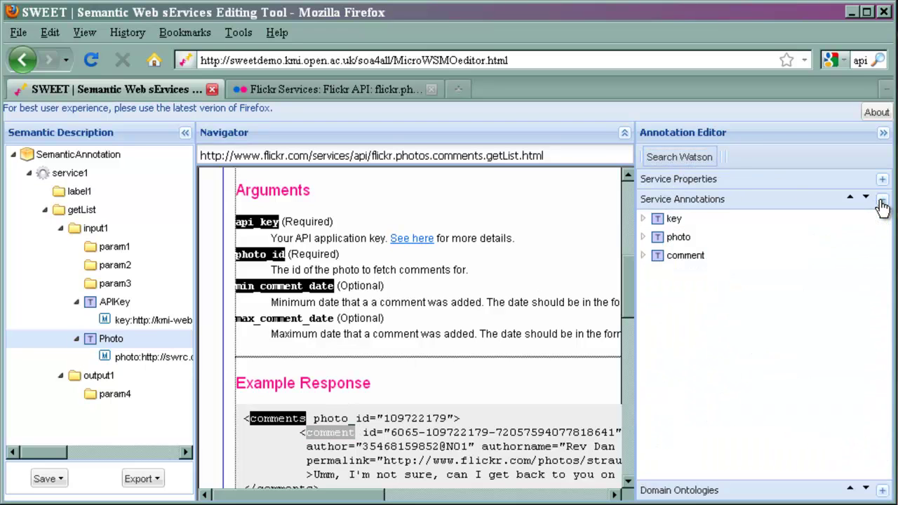
{"action": "left_click", "coordinate": [643, 256]}
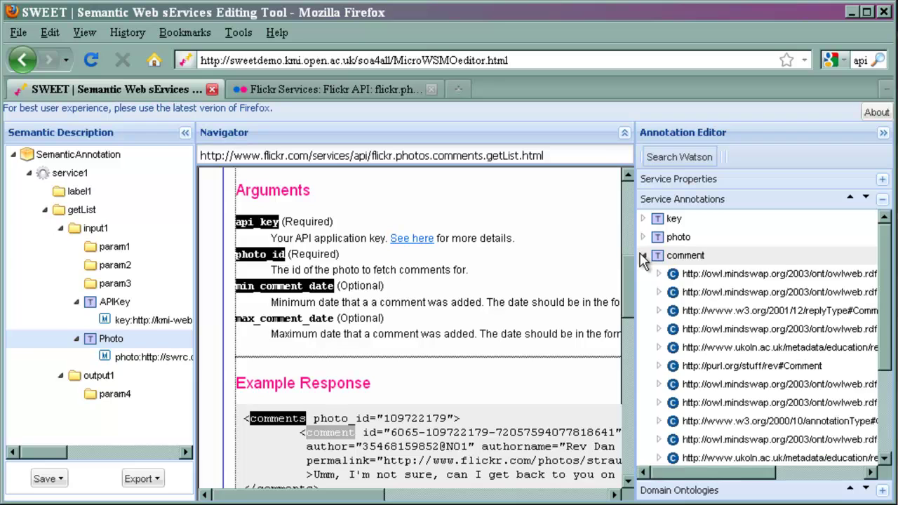
{"action": "left_click", "coordinate": [658, 366]}
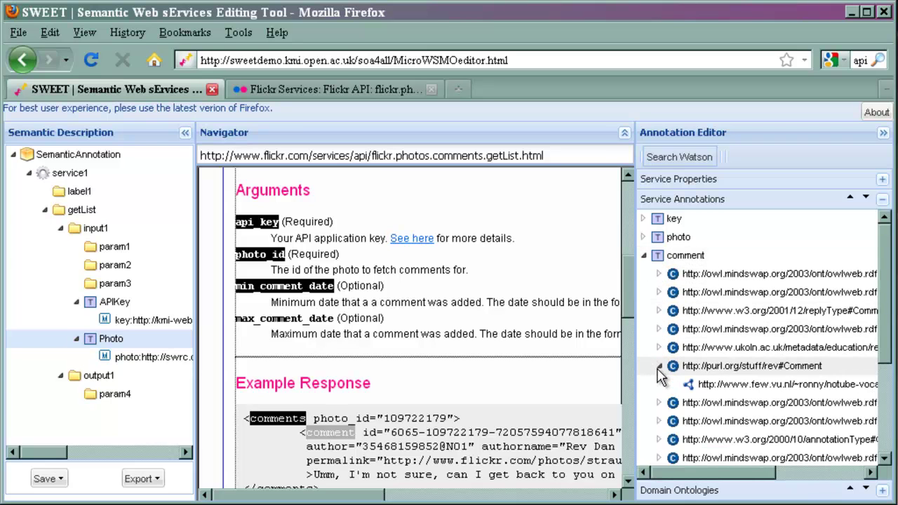
{"action": "right_click", "coordinate": [725, 376]}
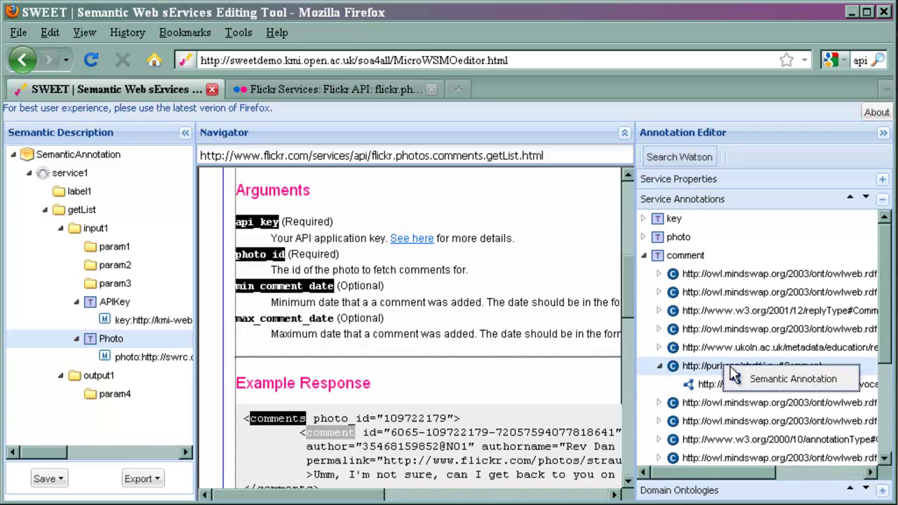
{"action": "left_click", "coordinate": [749, 378]}
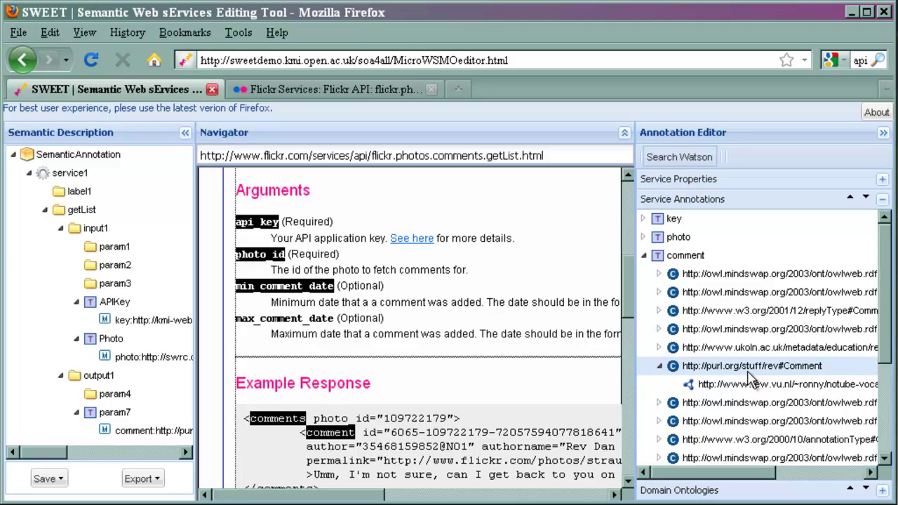
Step: Export the semantic description to the local machine and open rdfExportation.xml with IEXPLORE.EXE
{"action": "left_click", "coordinate": [157, 486]}
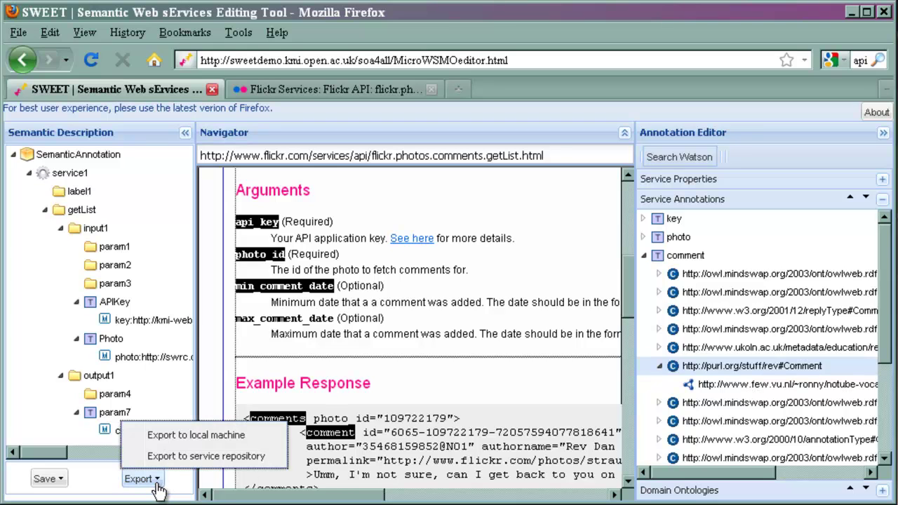
{"action": "left_click", "coordinate": [184, 436]}
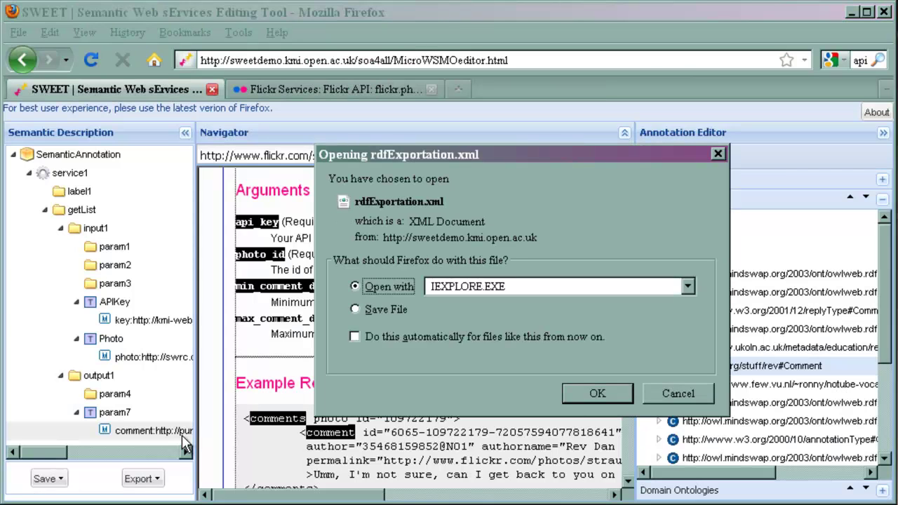
{"action": "left_click", "coordinate": [625, 393]}
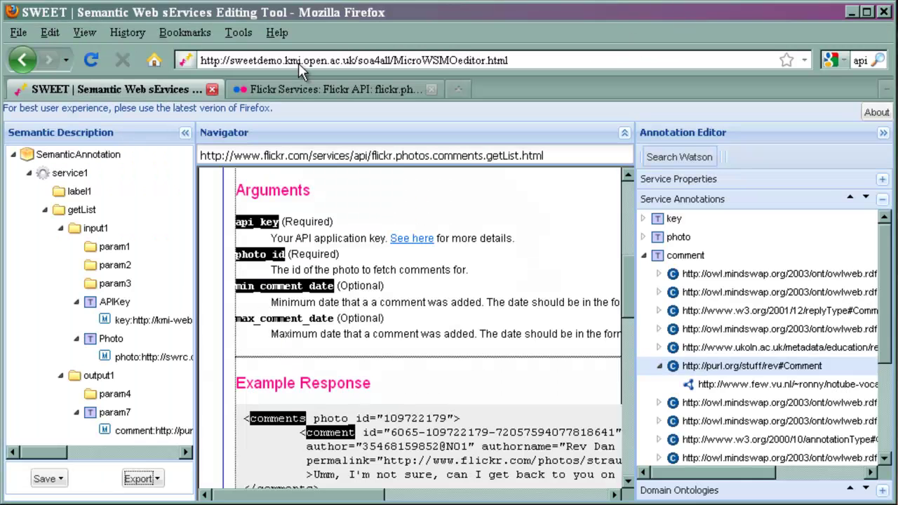
Step: Start exporting the semantic description to the service repository
{"action": "left_click", "coordinate": [133, 480]}
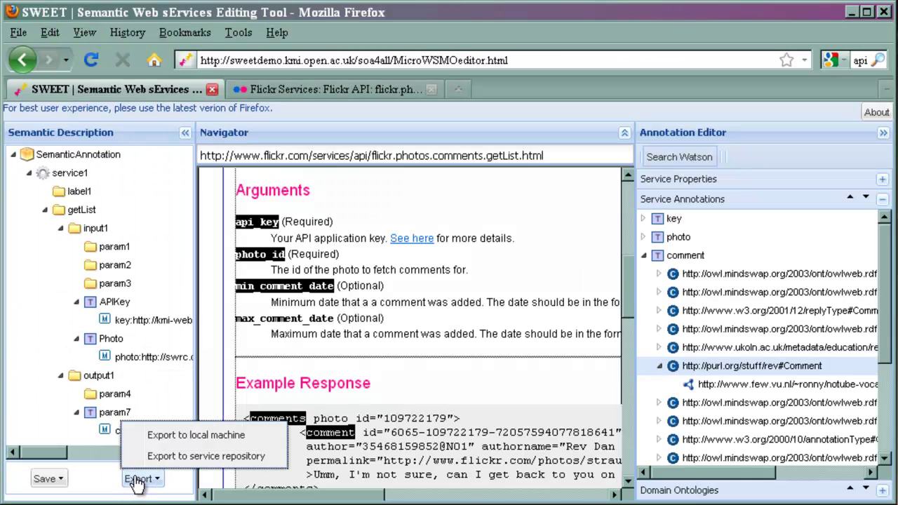
{"action": "left_click", "coordinate": [169, 457]}
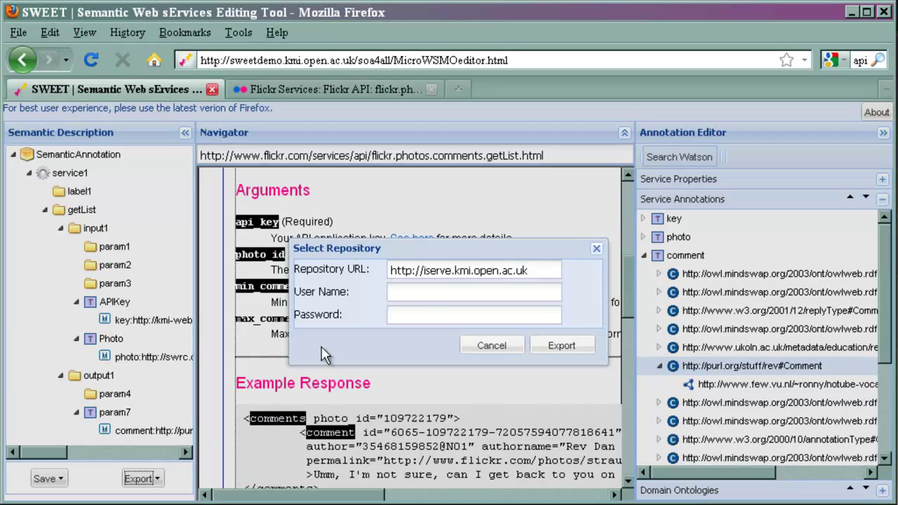